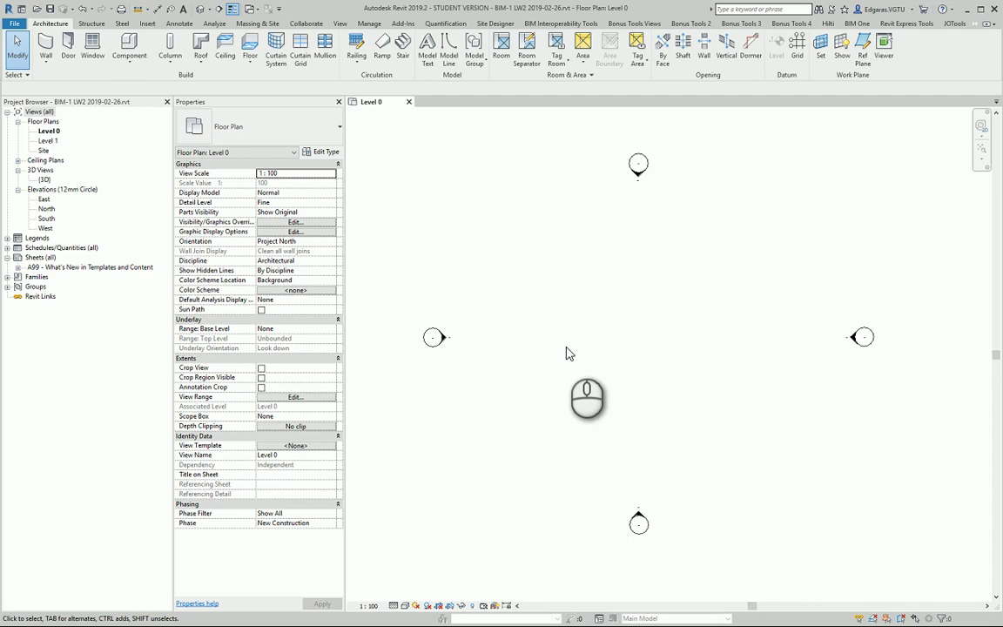
Open the South elevation and confirm Level 0 at 0 and Level 1 at 4000
left_click(582, 328)
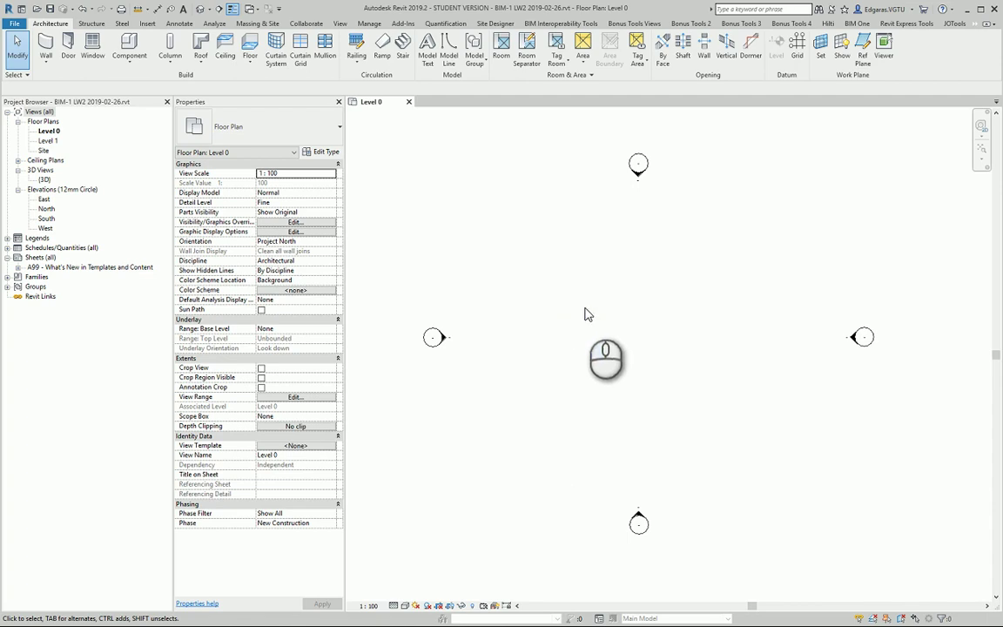
left_click(48, 131)
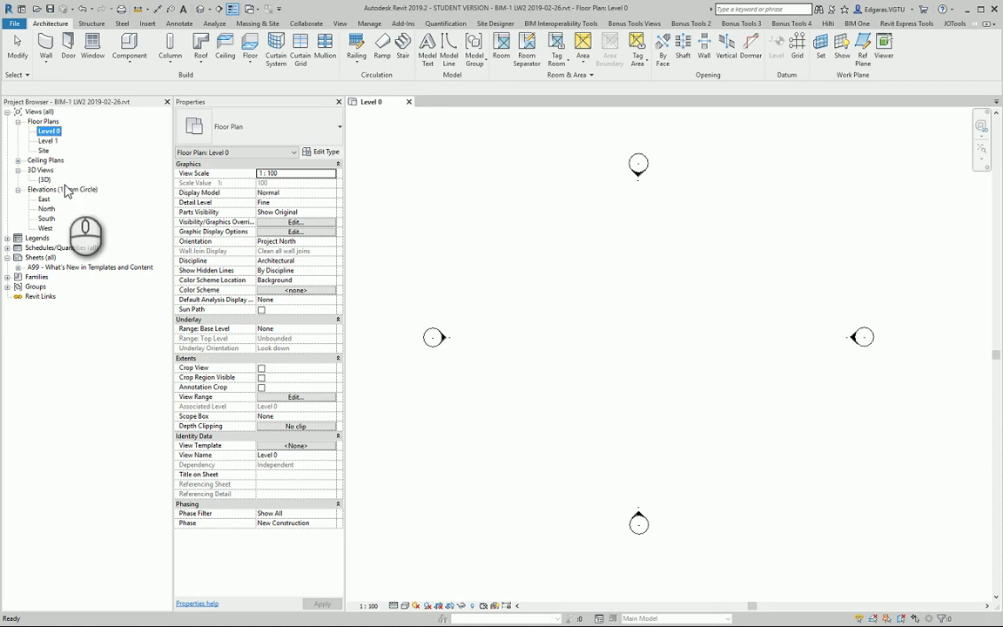
left_click(45, 218)
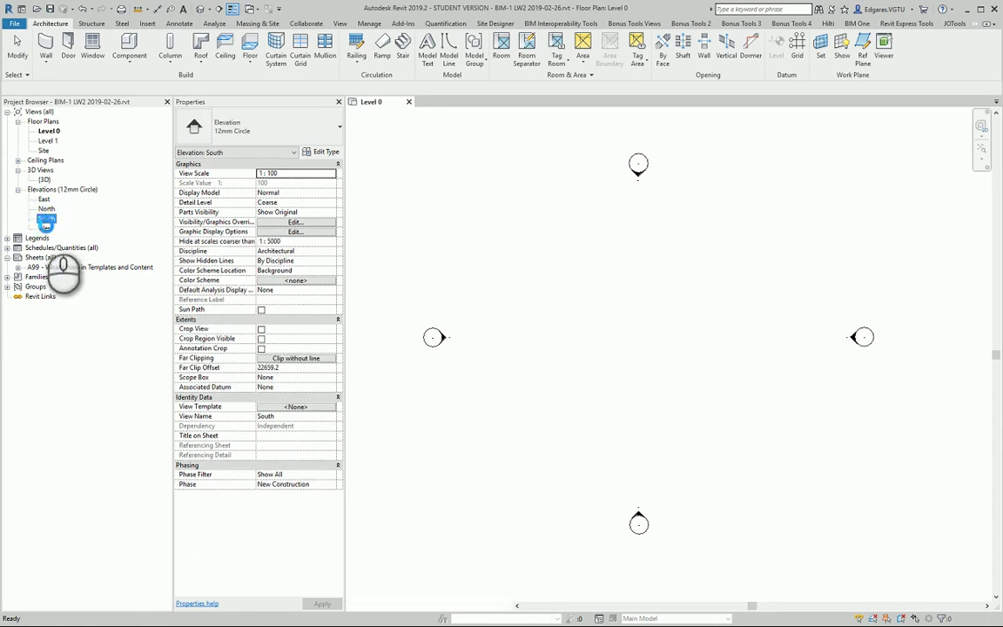
double_click(45, 219)
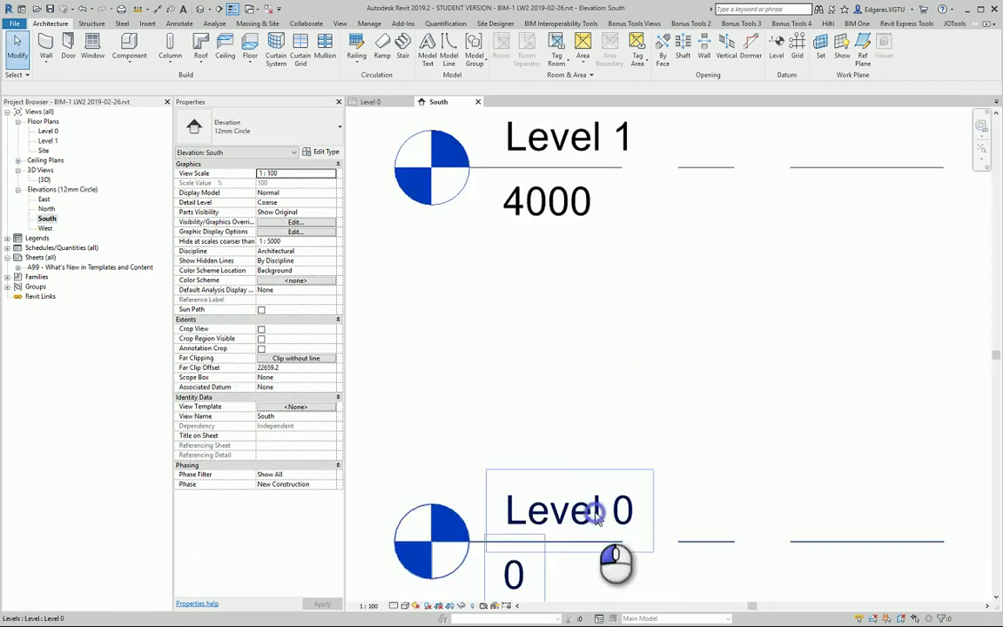
left_click(595, 515)
left_click(576, 138)
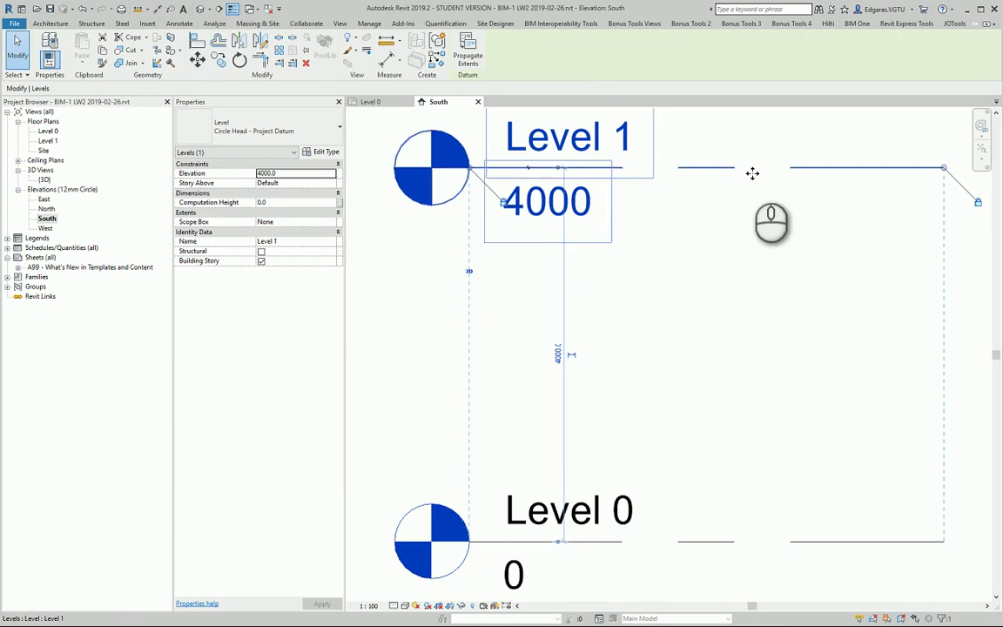
Clear the level selection and go back to the Level 0 floor plan
left_click(747, 360)
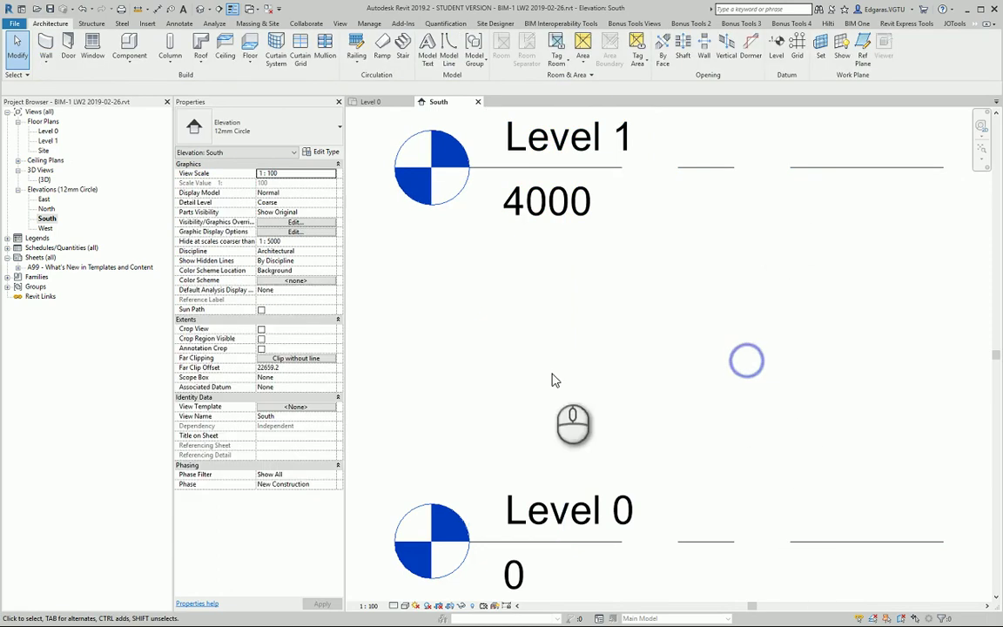
left_click(48, 131)
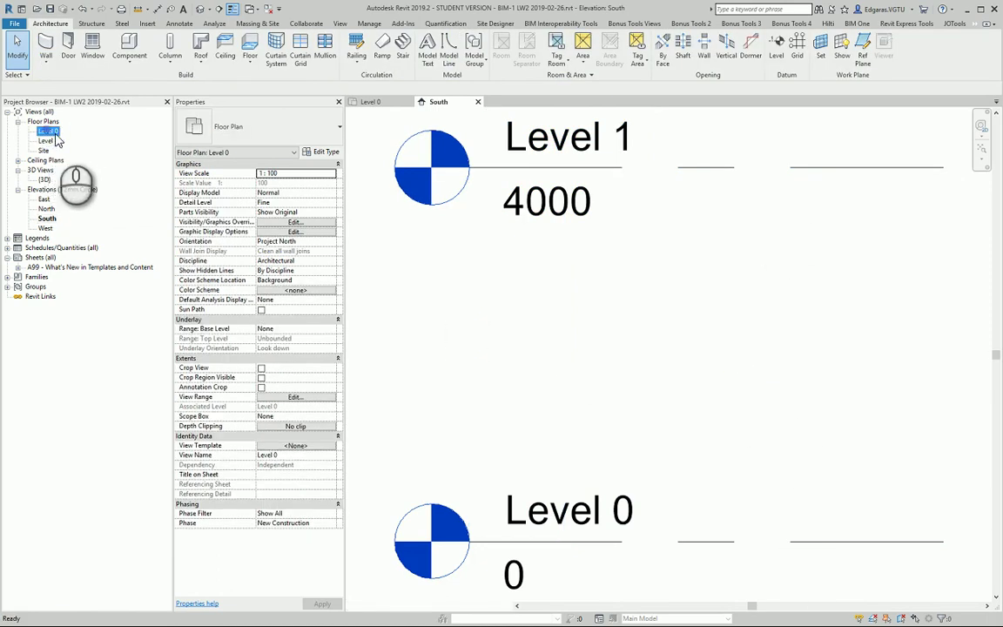
double_click(48, 132)
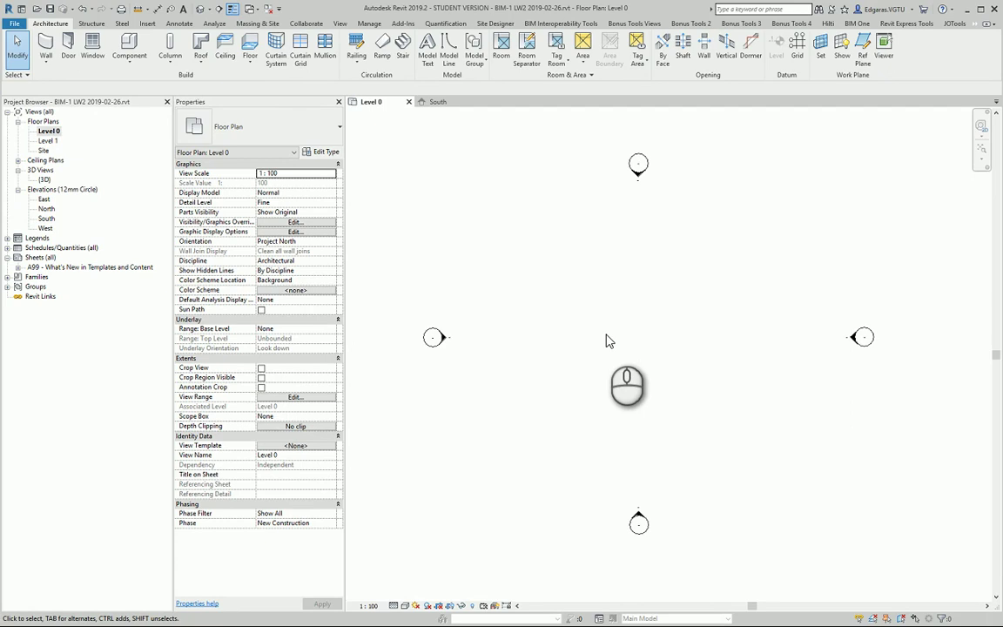
Open the default 3D view and close the South elevation
left_click(44, 179)
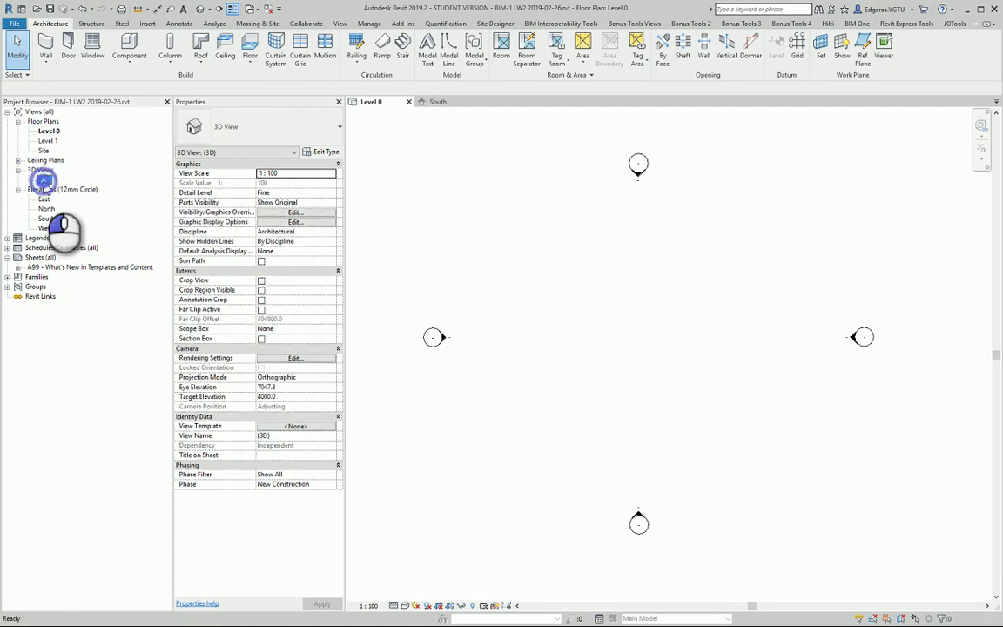
double_click(44, 179)
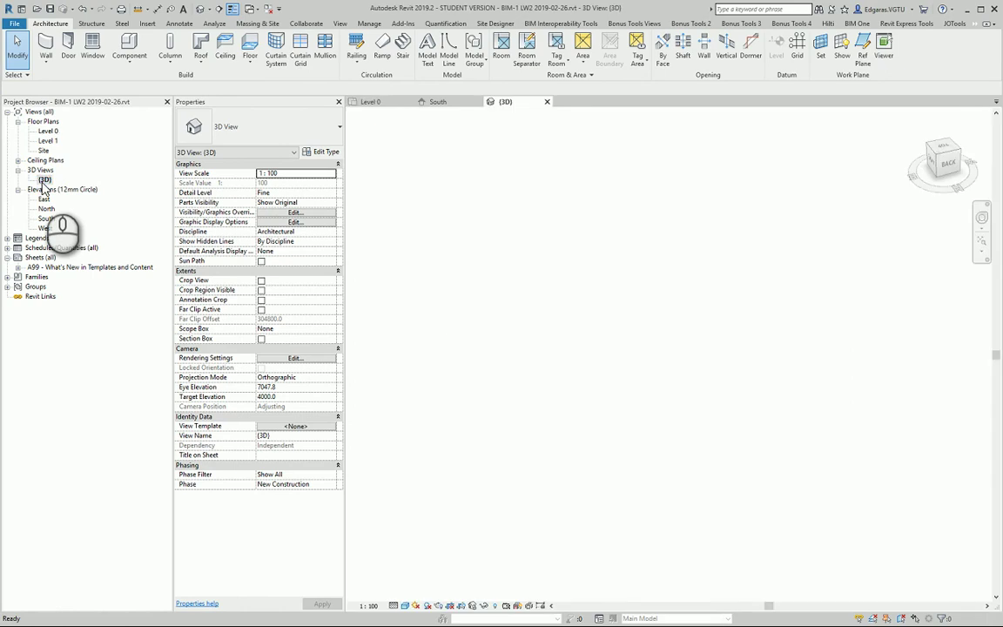
left_click(477, 102)
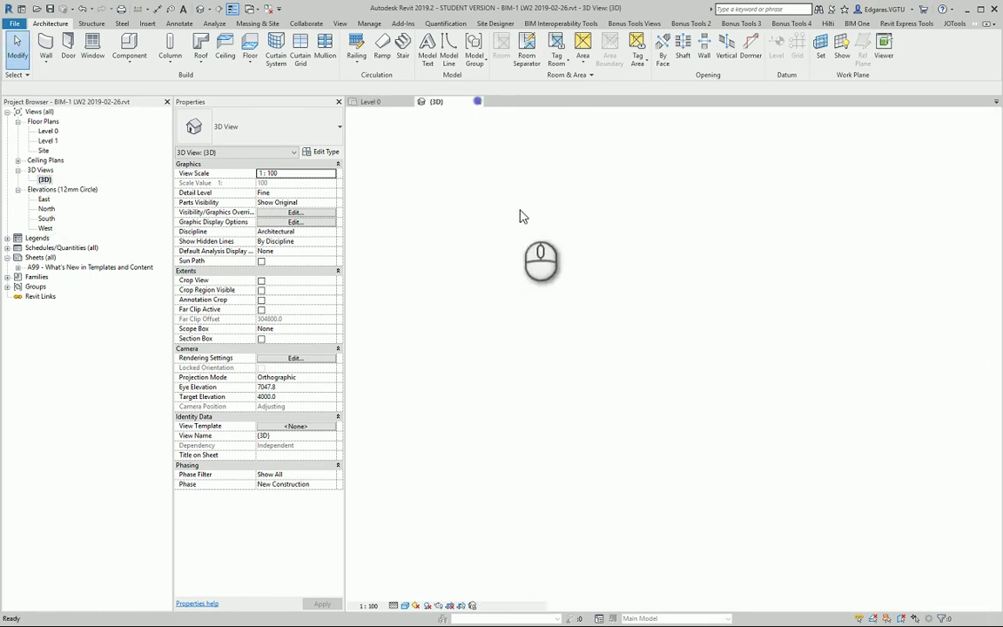
left_click(497, 277)
Tile the 3D view and Level 0 plan side by side, with the plan wider and active
key("t")
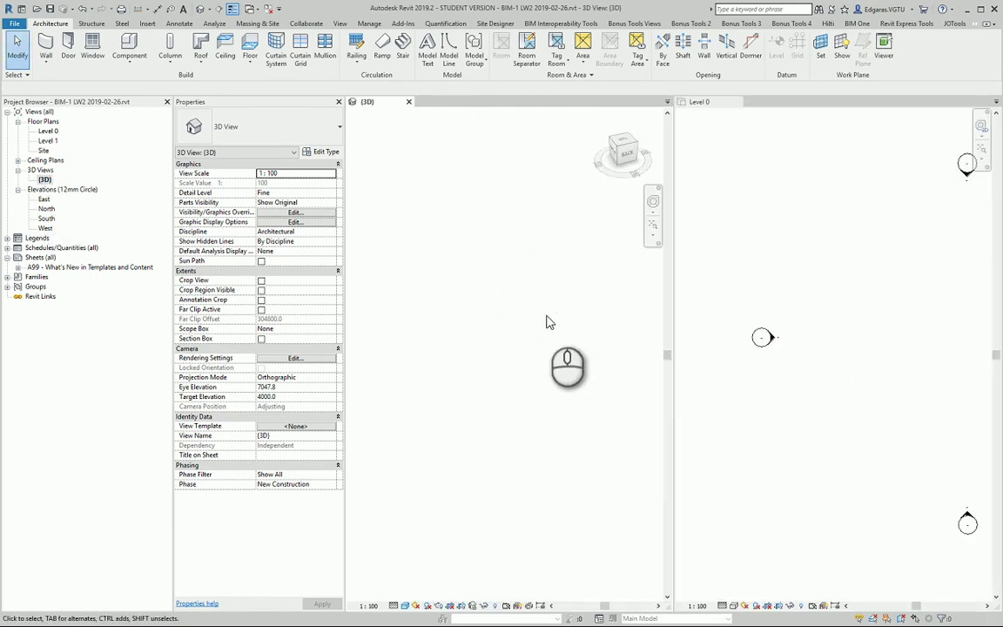
left_click(906, 366)
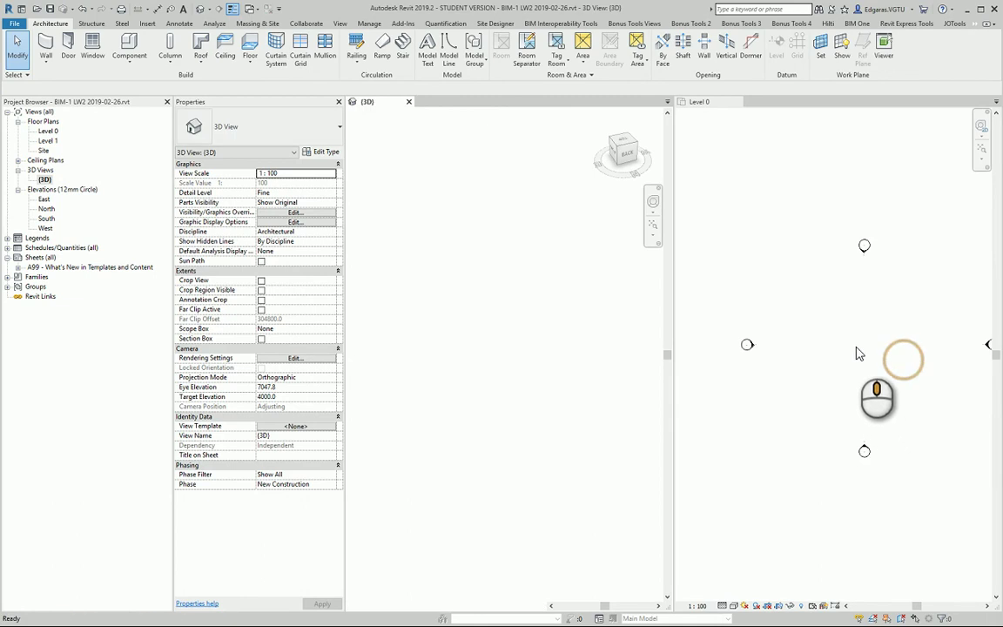
left_click_drag(676, 401, 612, 400)
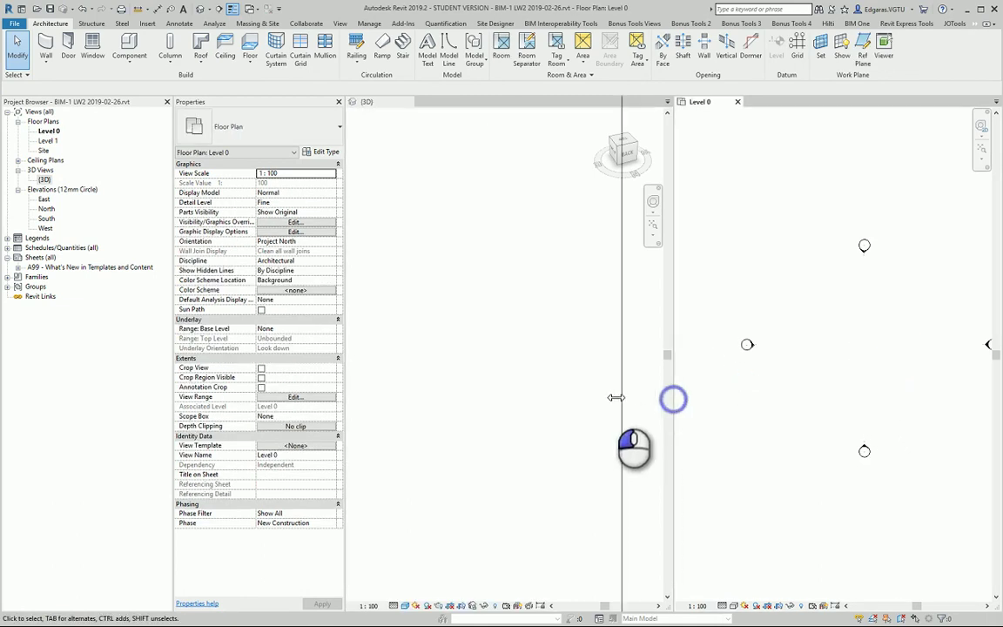
scroll(810, 357, "up", 3)
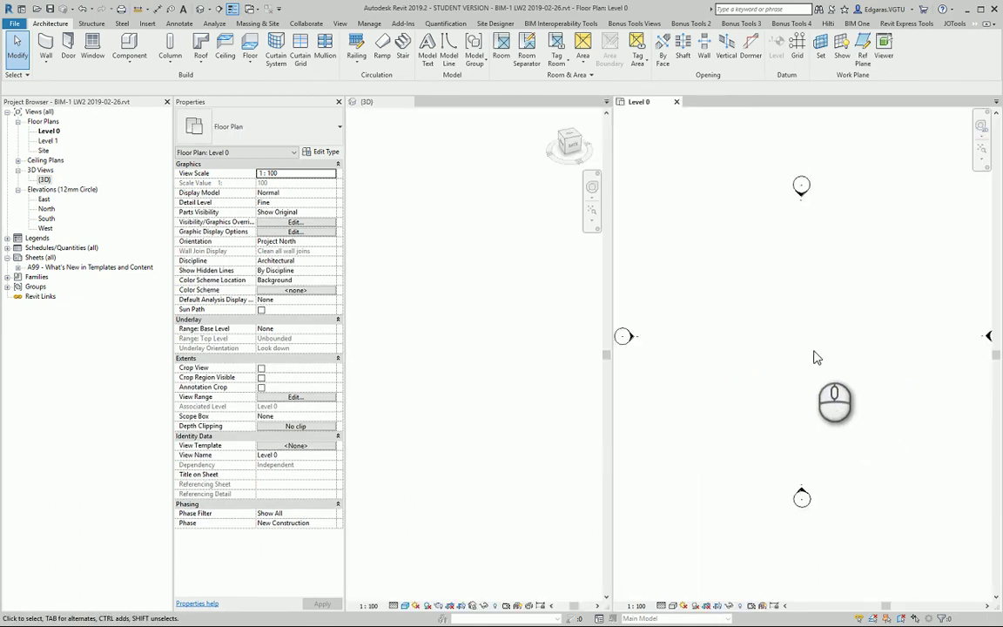
scroll(810, 334, "down", 1)
scroll(734, 349, "up", 1)
left_click(437, 355)
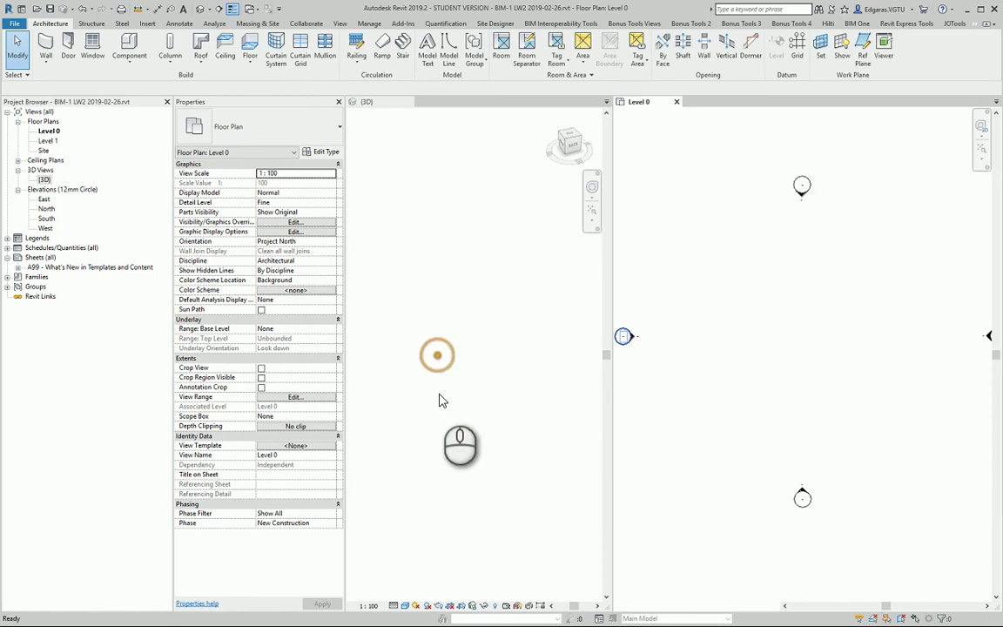
left_click(425, 391)
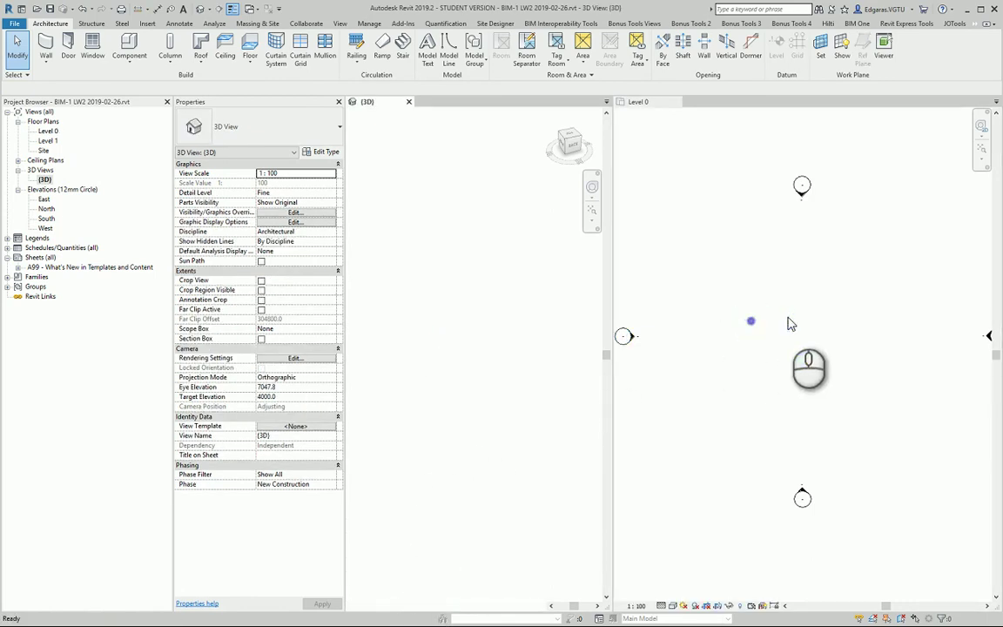
key("ctrl+Tab")
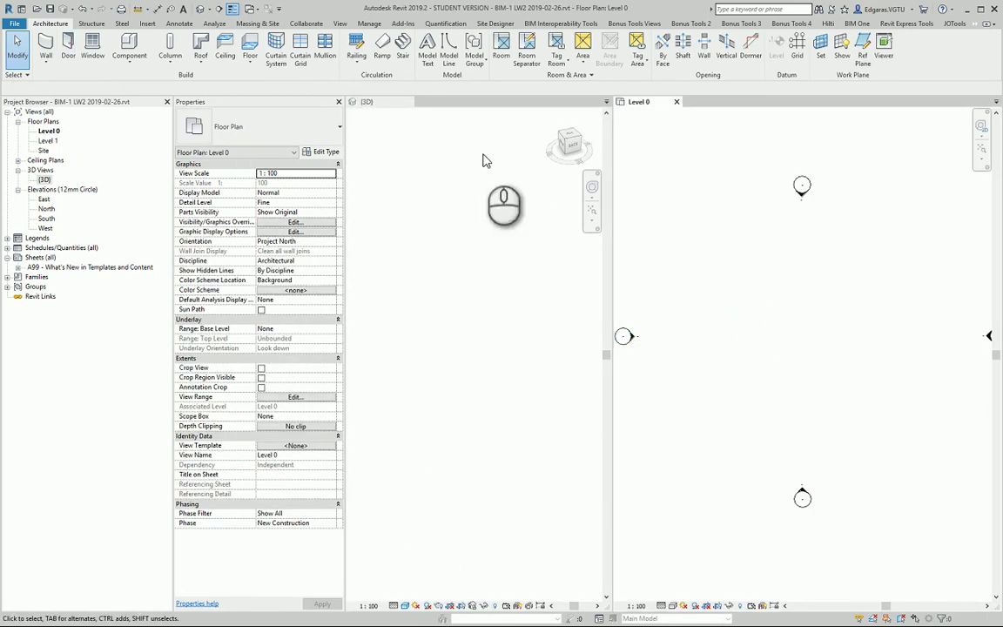
scroll(772, 341, "down", 1)
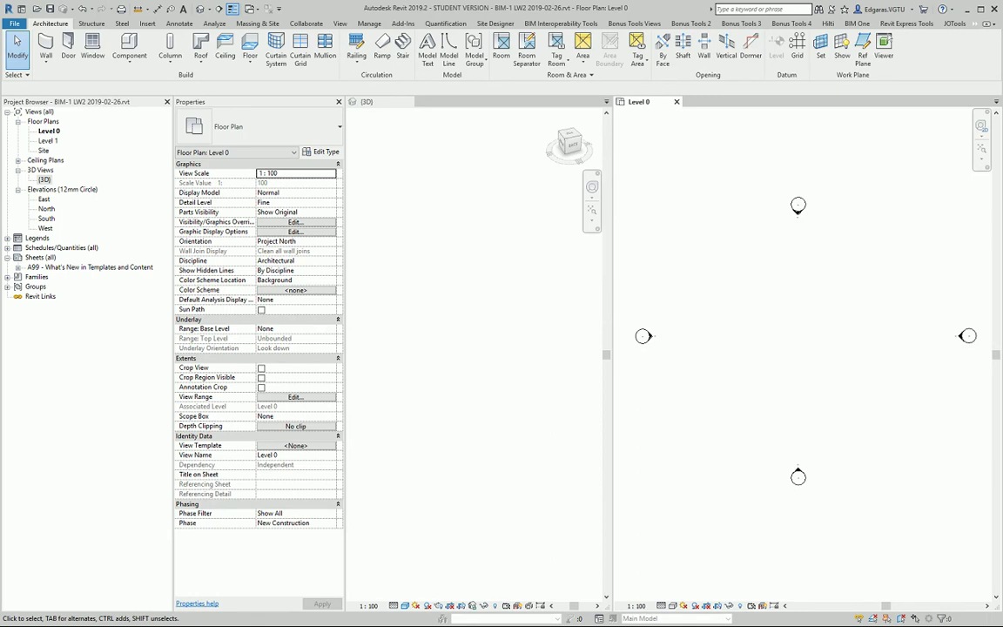
Start an architectural wall using type Wall-Ext_102Bwk-75Ins-100LBlk-12P
left_click(46, 64)
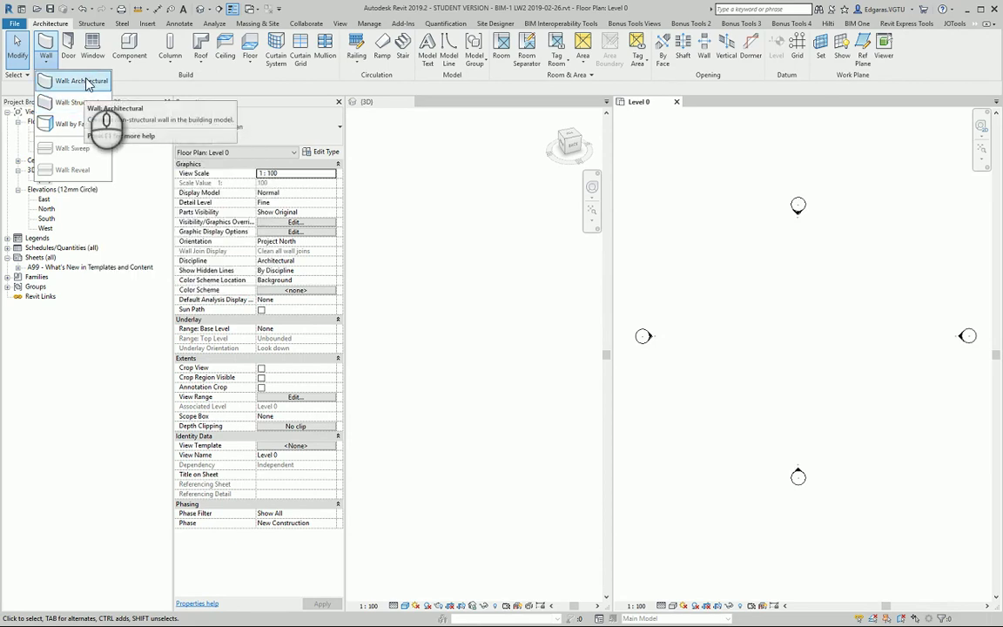
mouse_move(80, 81)
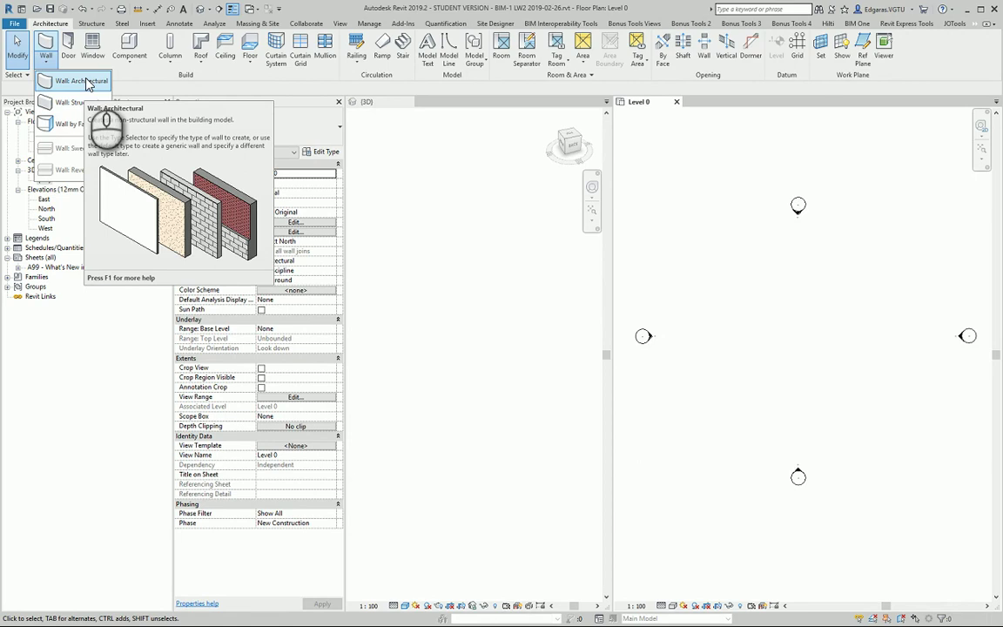
left_click(86, 81)
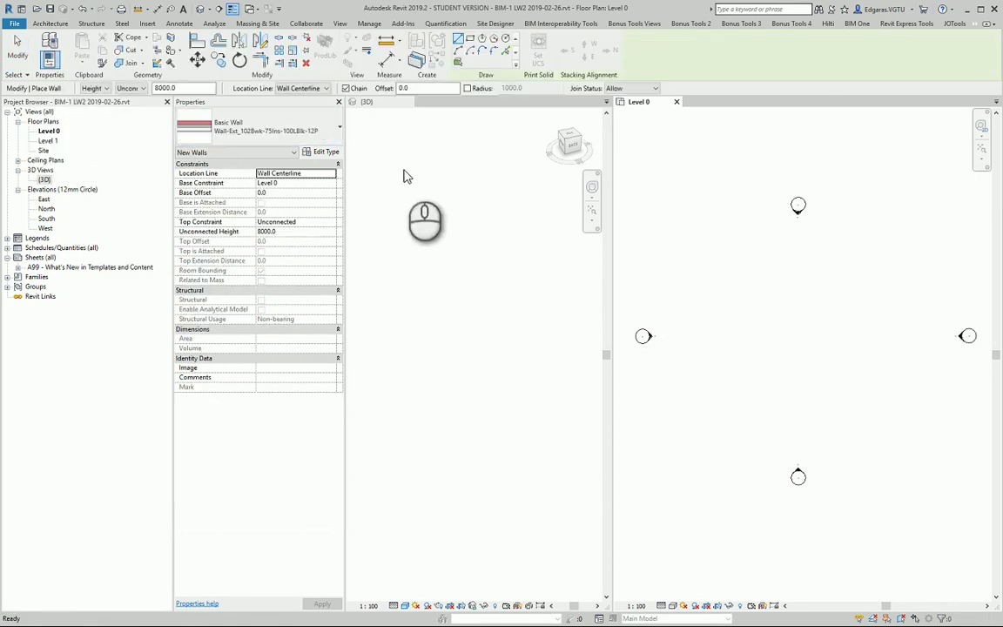
left_click(295, 129)
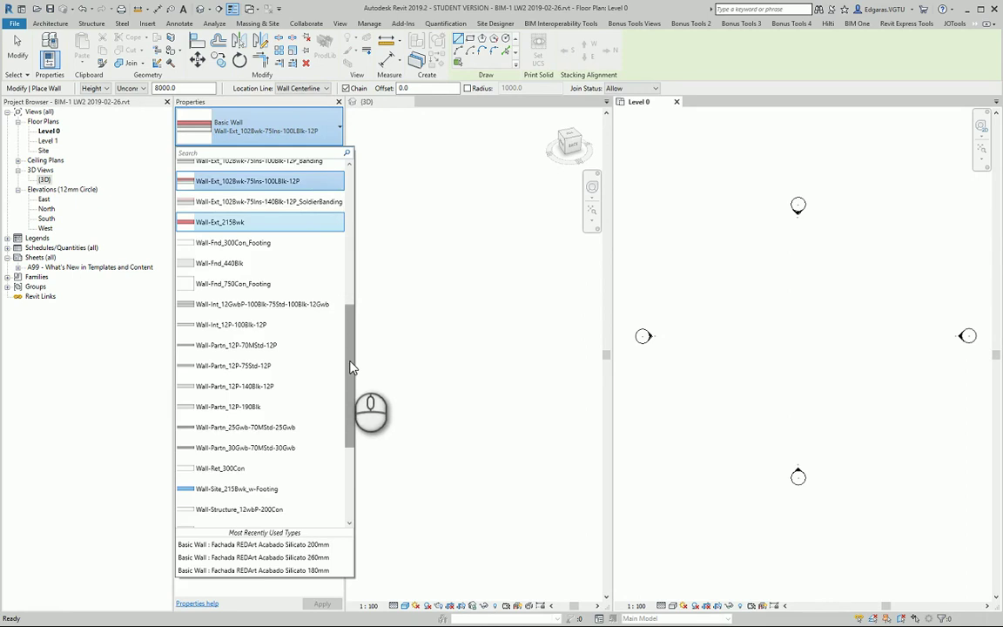
mouse_move(349, 366)
left_mouse_down()
mouse_move(340, 193)
mouse_move(347, 502)
mouse_move(344, 216)
mouse_move(333, 478)
left_mouse_up()
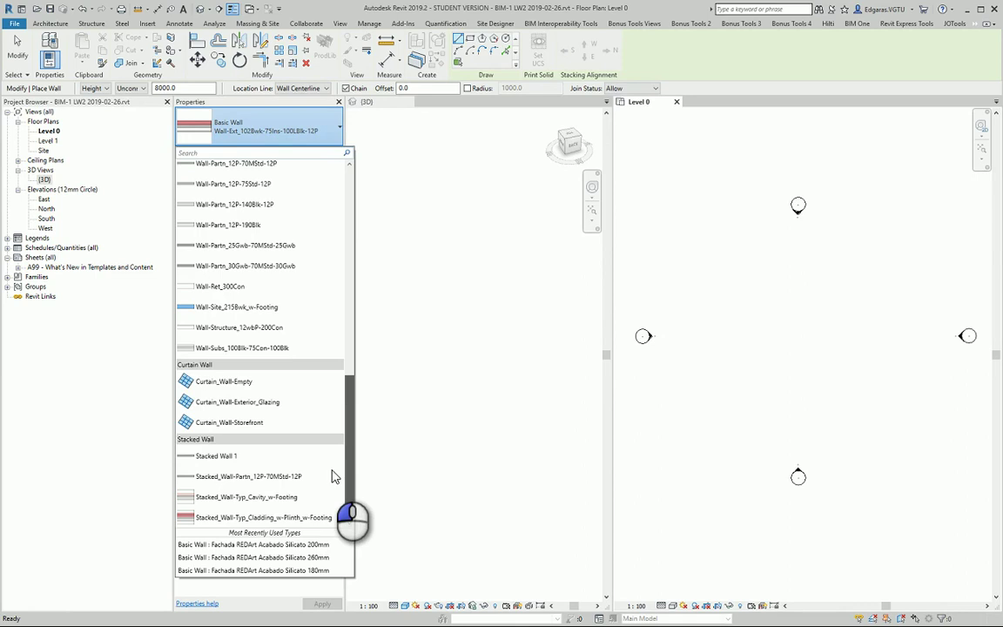
mouse_move(333, 471)
left_mouse_down()
mouse_move(331, 215)
mouse_move(337, 456)
mouse_move(349, 432)
mouse_move(357, 220)
mouse_move(358, 309)
mouse_move(367, 309)
left_mouse_up()
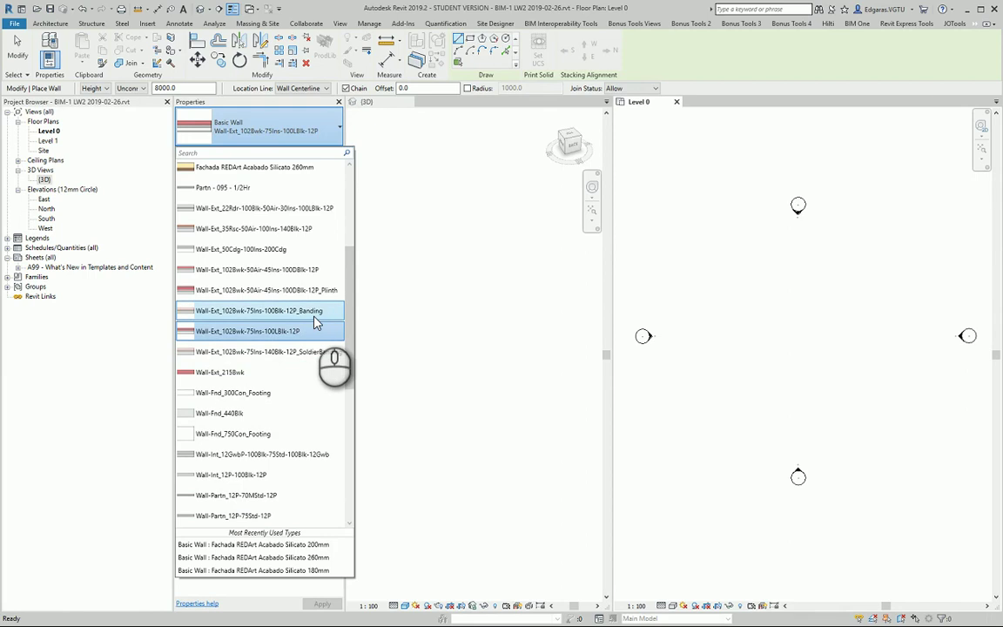
left_click(287, 331)
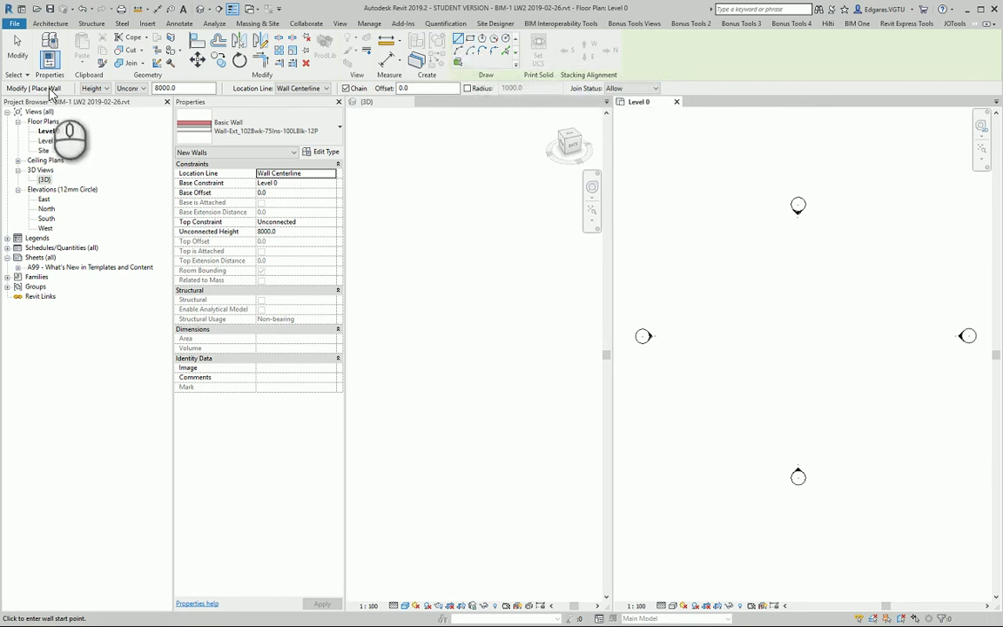
Keep the wall direction as Height and set its top constraint to Level 1
left_click(92, 88)
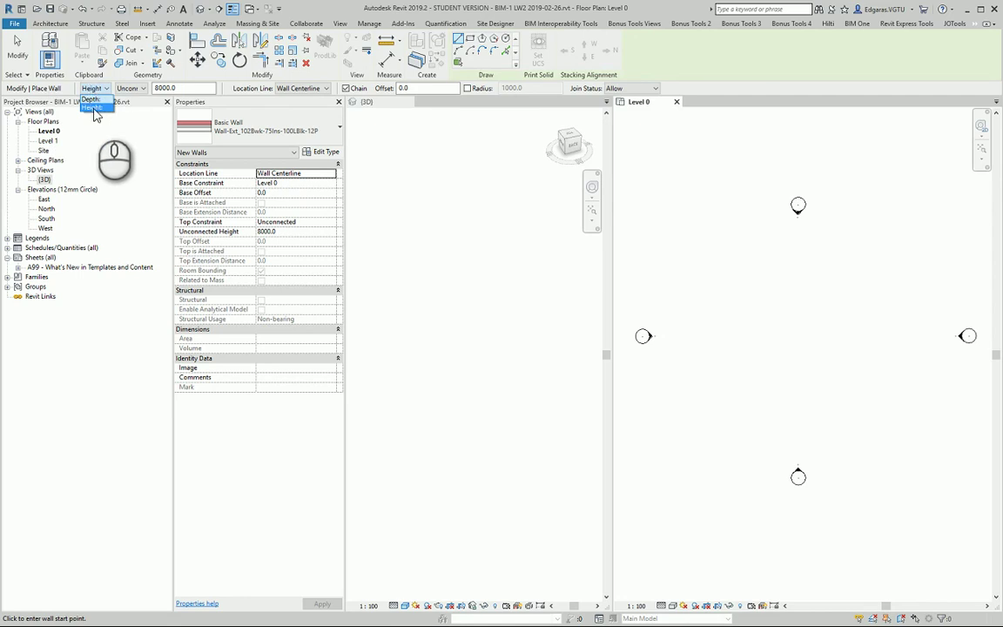
left_click(94, 108)
left_click(131, 88)
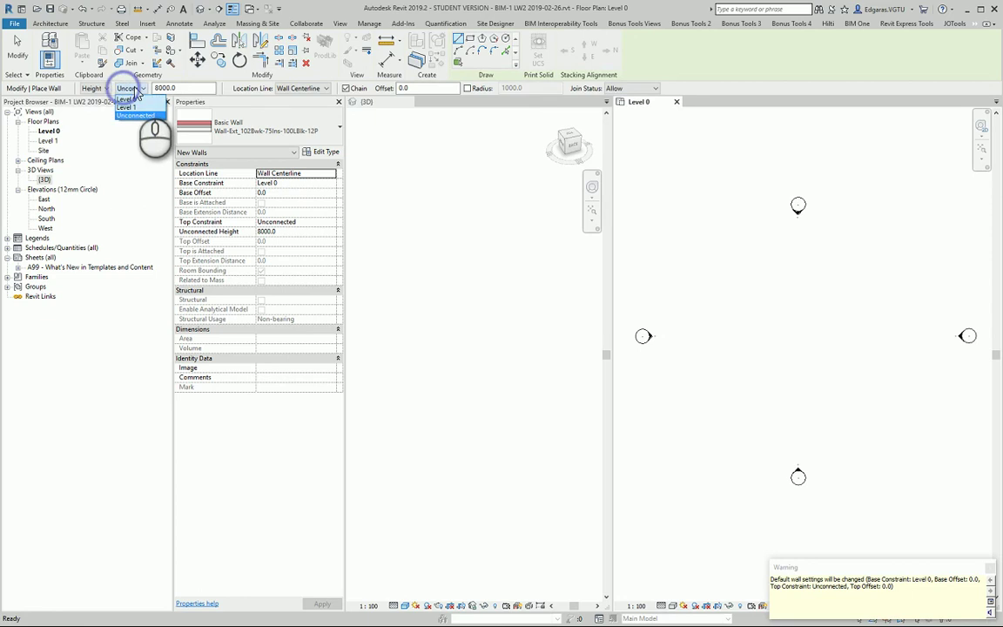
left_click(128, 107)
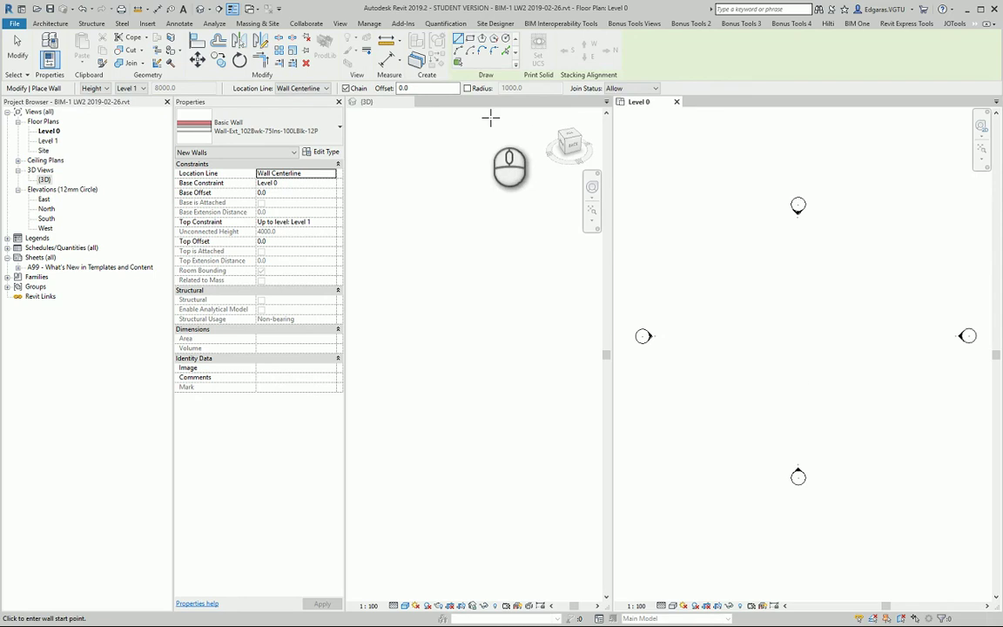
Draw a single straight vertical wall on Level 0
left_click(719, 369)
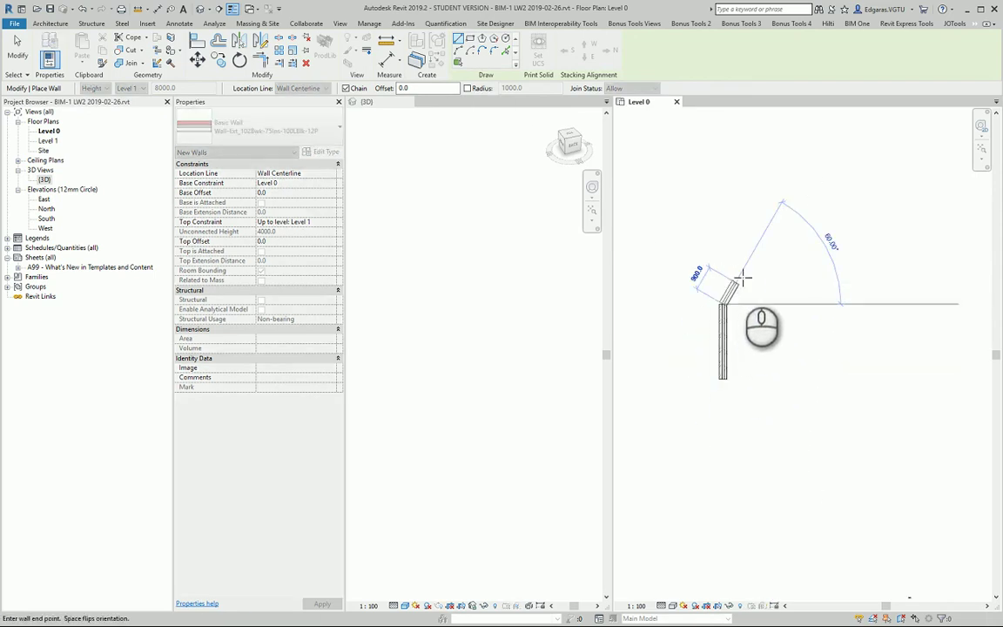
left_click(722, 305)
key("Escape")
key("Escape")
Draw a rectangular wall enclosure and zoom the 3D view to show it
left_click(468, 39)
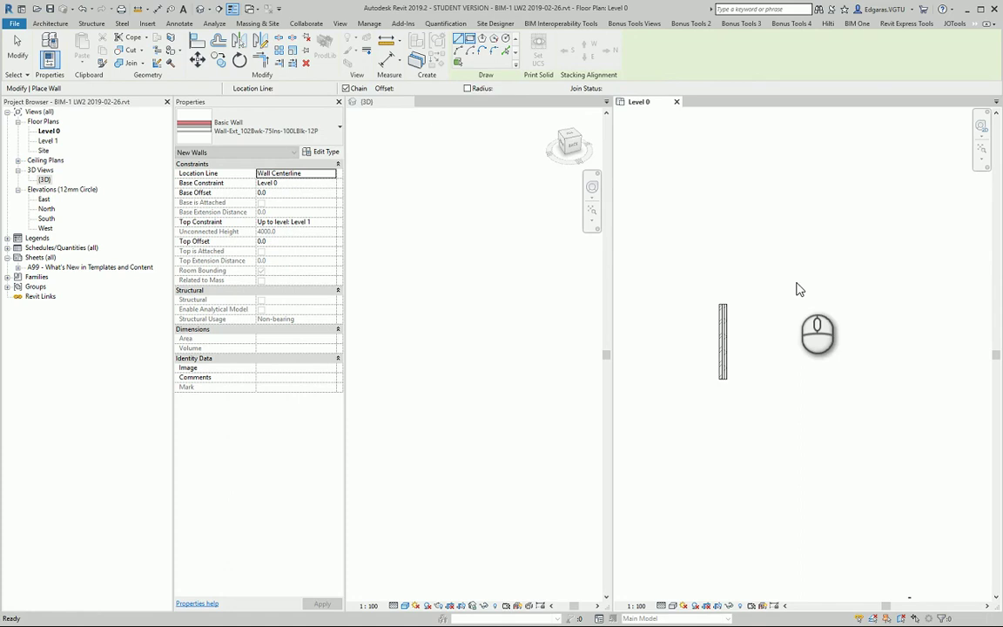
left_click(771, 235)
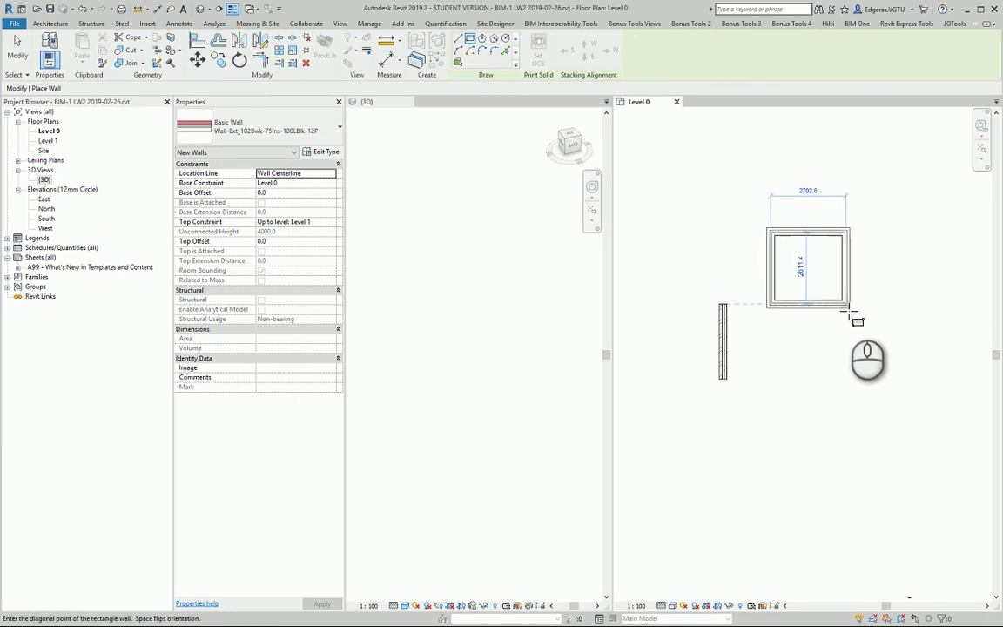
left_click(845, 305)
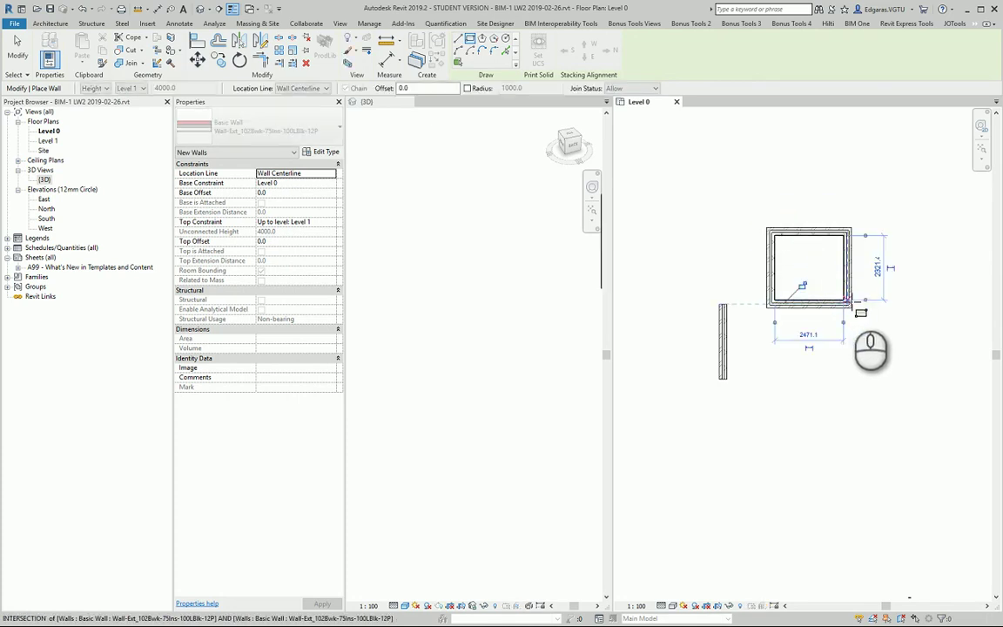
left_click(478, 352)
middle_click(441, 352)
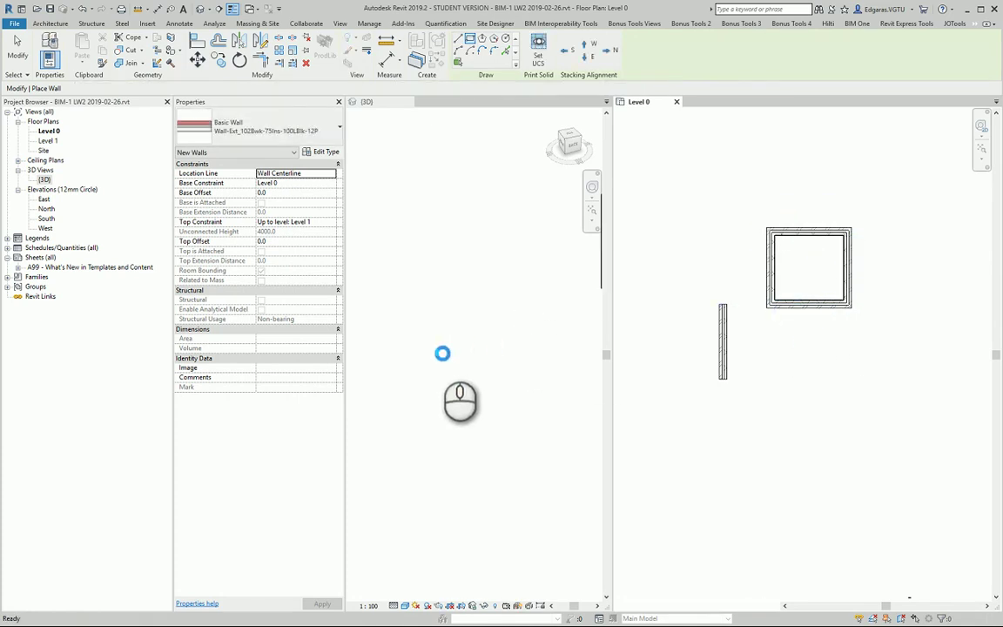
scroll(557, 240, "up", 4)
scroll(423, 340, "down", 3)
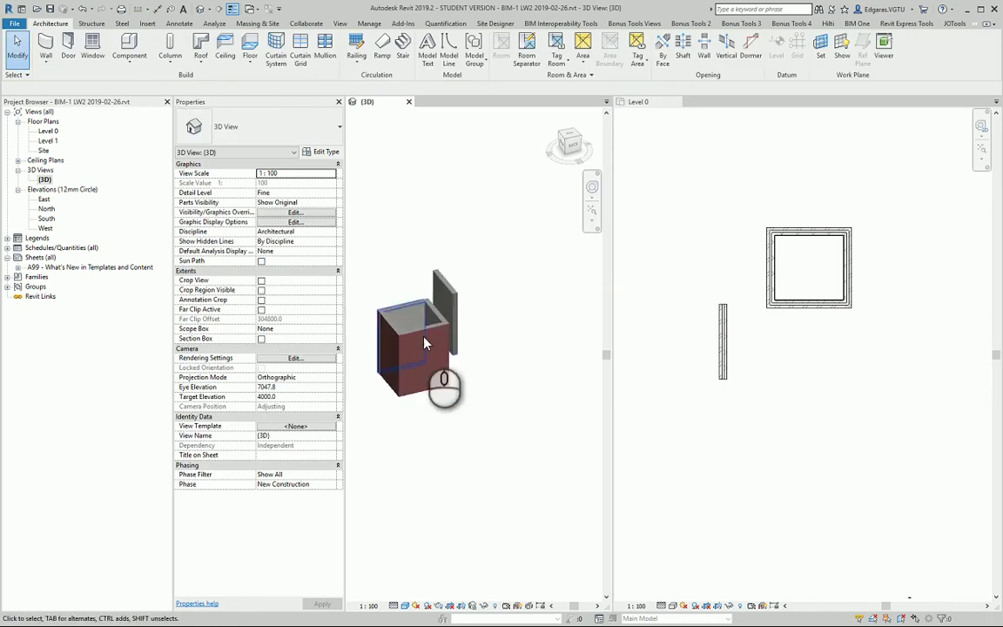
scroll(426, 320, "down", 2)
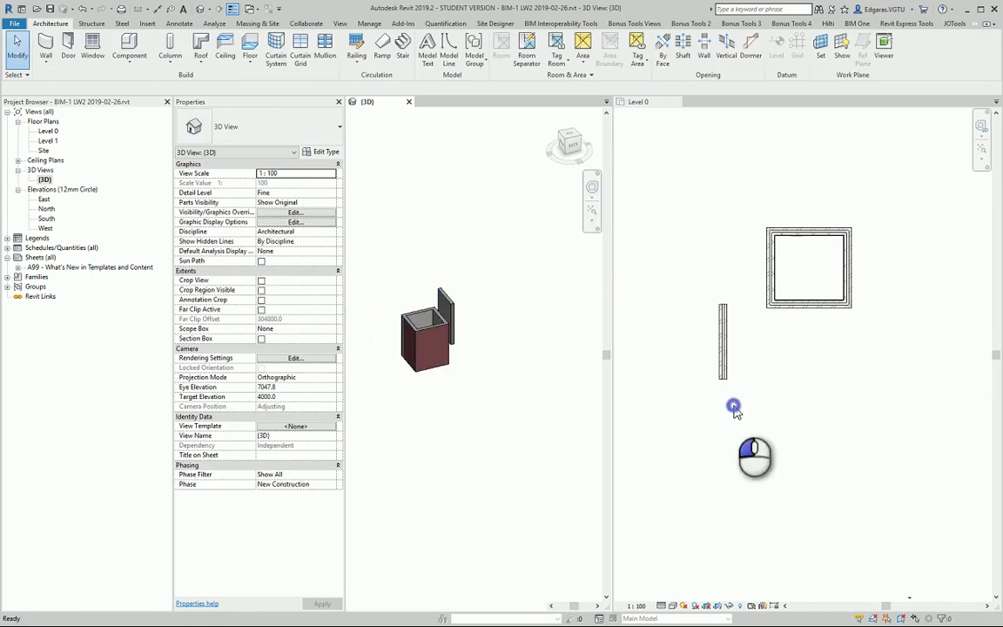
scroll(702, 317, "down", 5)
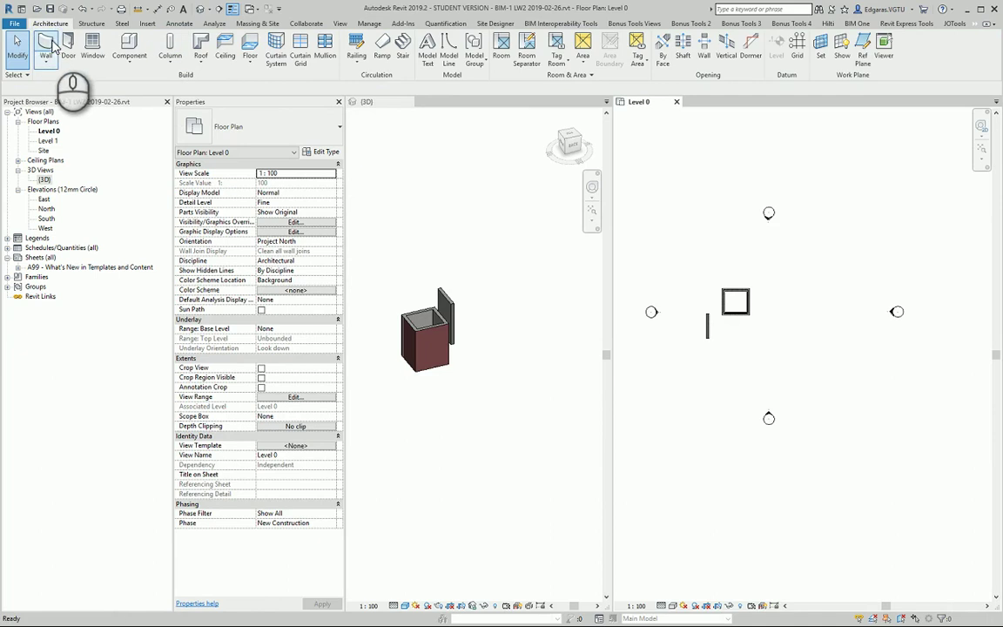
Draw two hexagonal wall enclosures, one inscribed and one circumscribed polygon
left_click(48, 46)
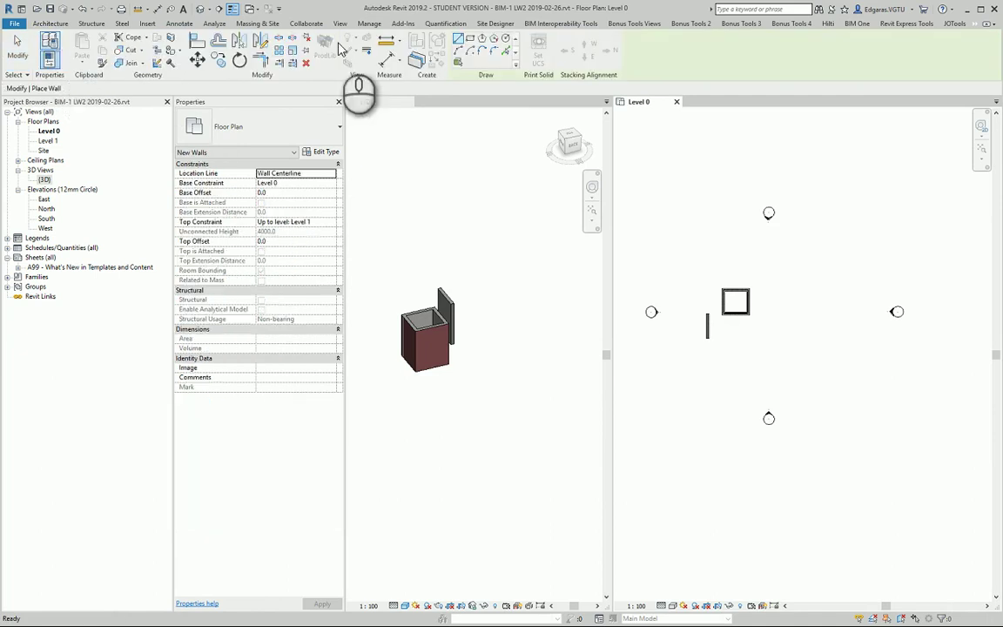
left_click(483, 39)
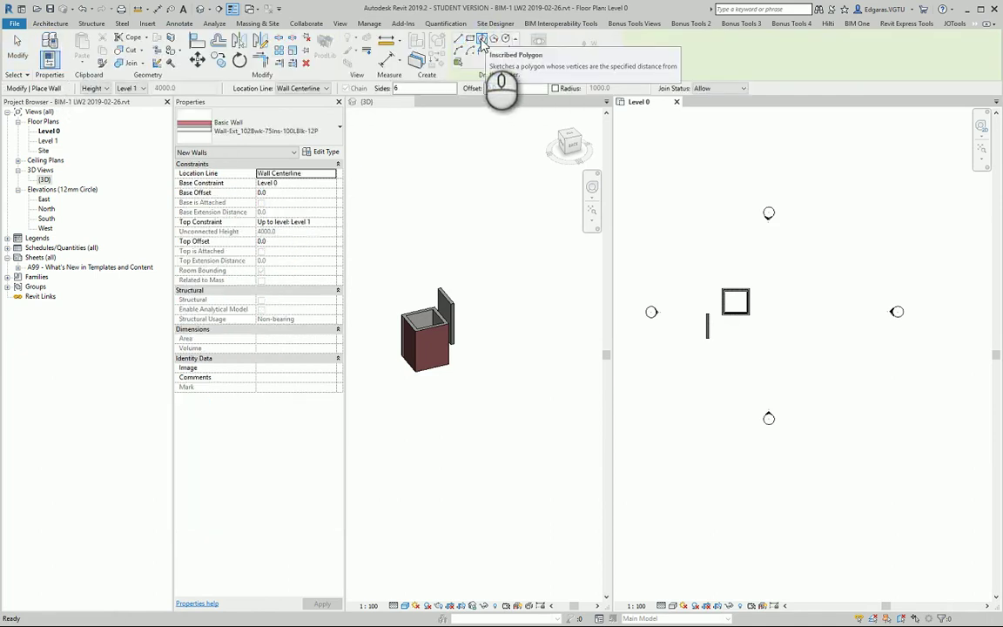
scroll(759, 335, "up", 2)
scroll(749, 366, "up", 2)
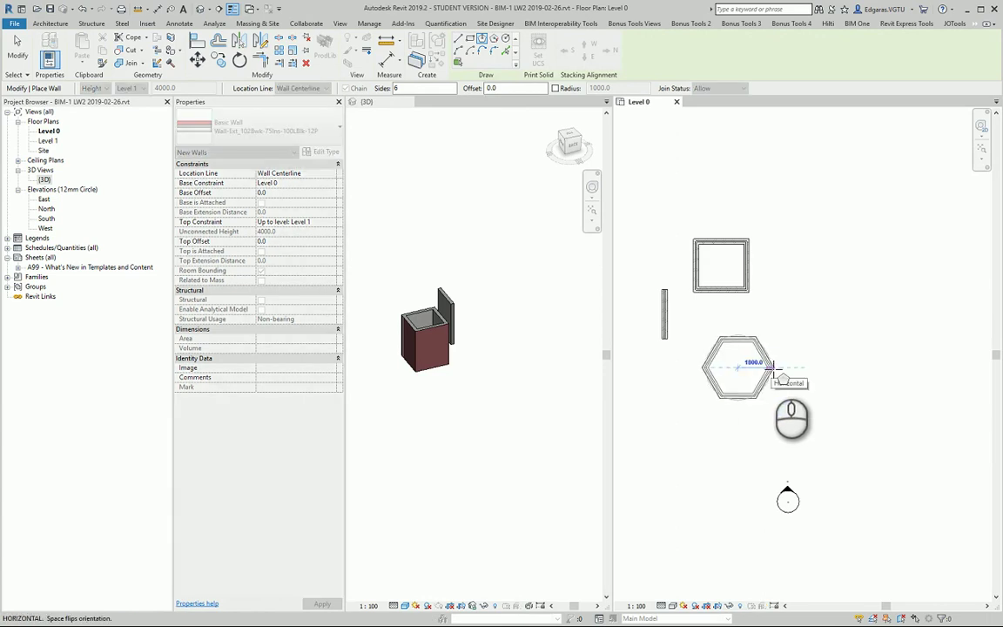
left_click(773, 365)
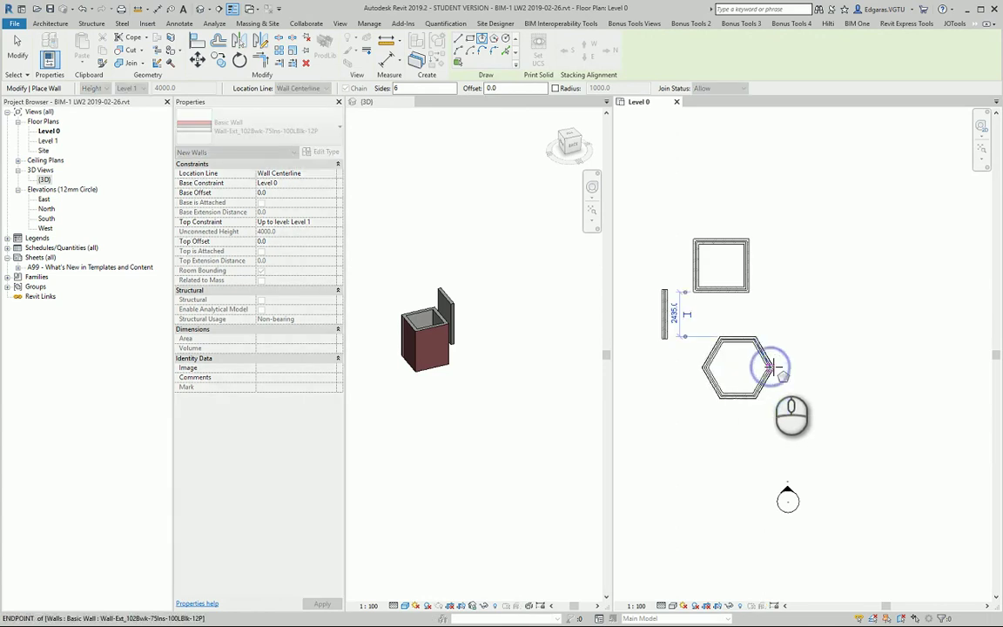
left_click(494, 41)
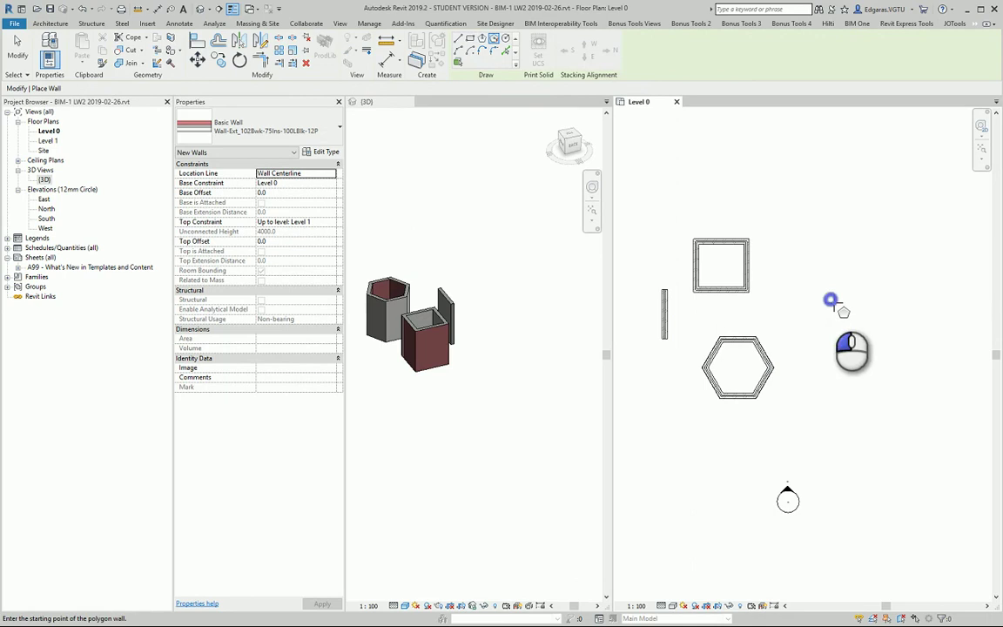
left_click(832, 301)
left_click(862, 305)
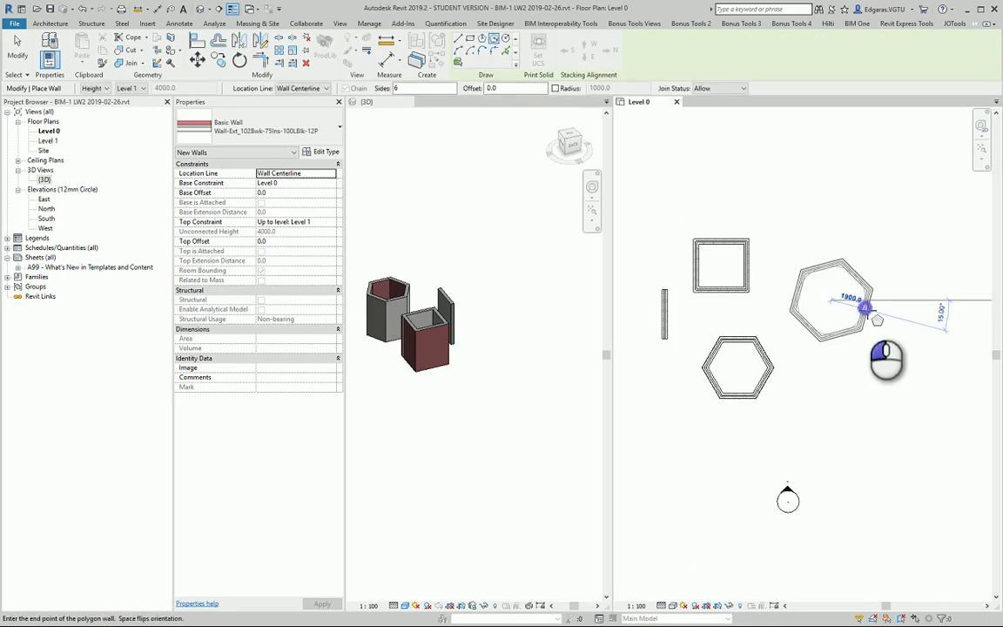
Add a circular wall and a start-end-radius arc wall
left_click(505, 41)
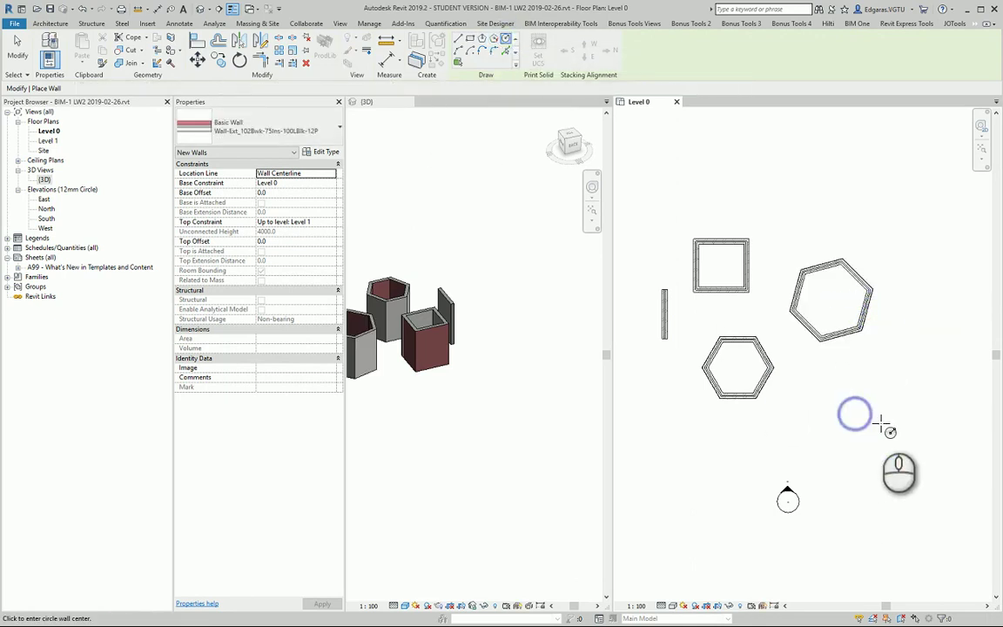
left_click(855, 414)
left_click(892, 426)
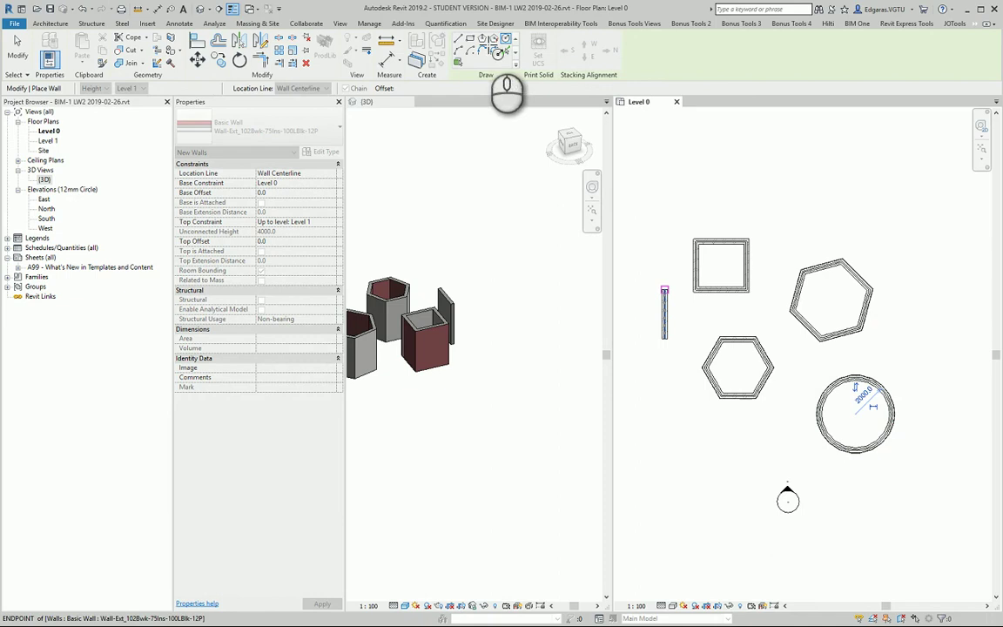
left_click(459, 50)
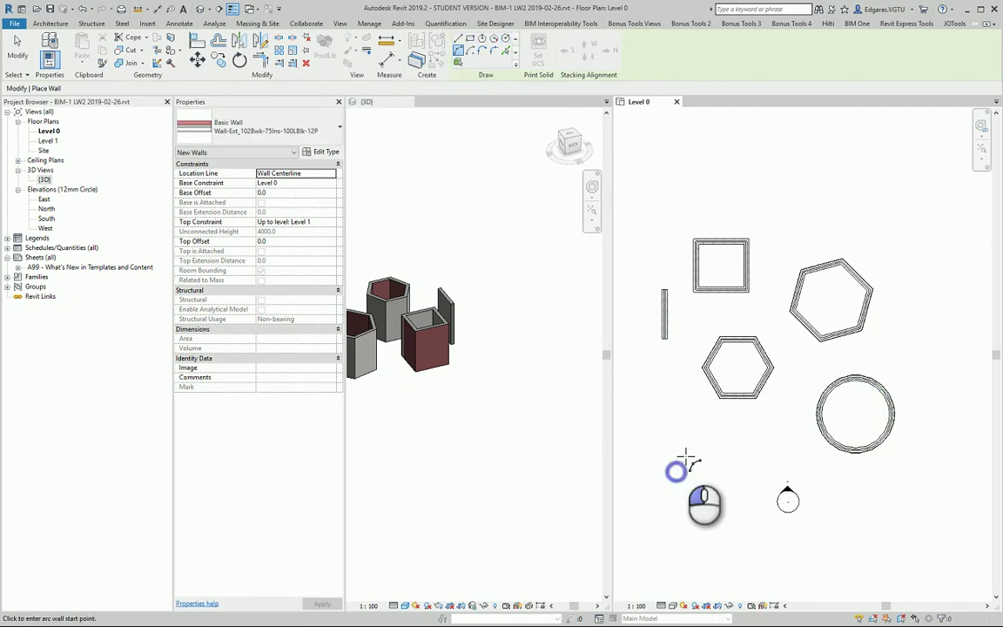
left_click(679, 471)
left_click(721, 425)
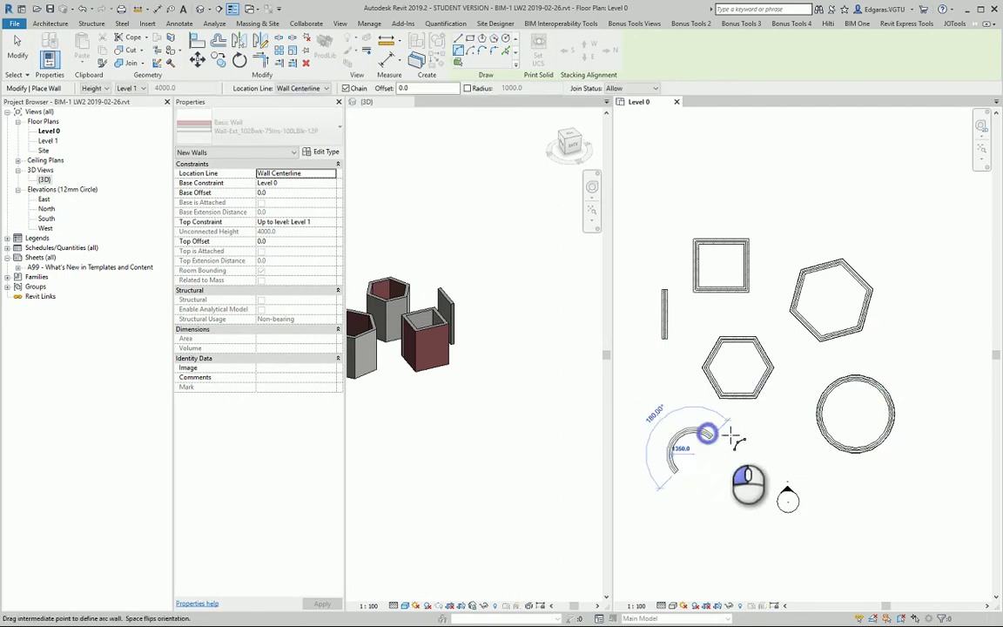
left_click(709, 477)
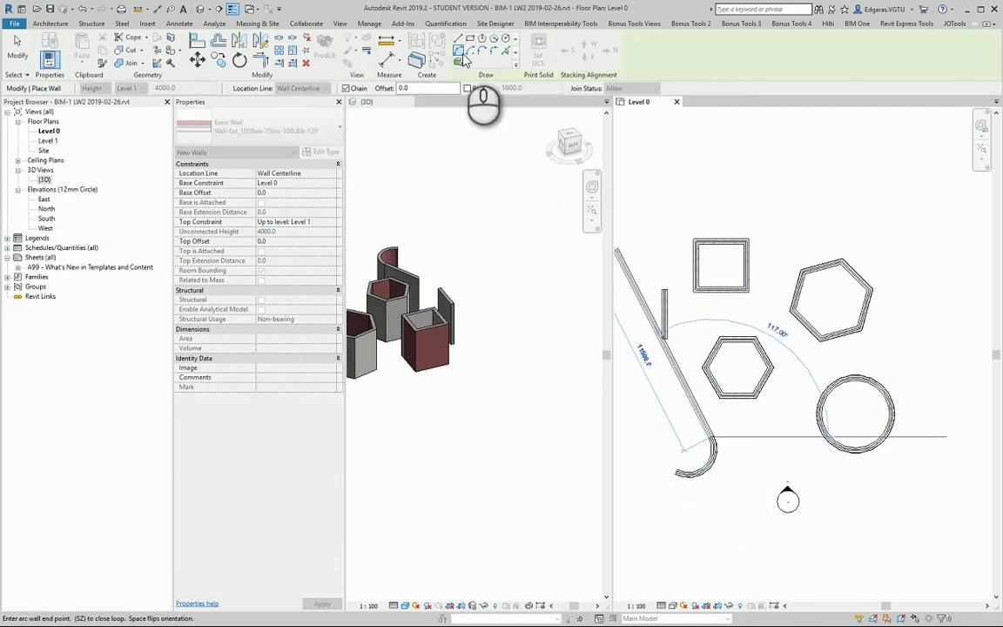
Draw a 110° centre-ends arc wall continued by tangent arcs into an S-curve
left_click(471, 50)
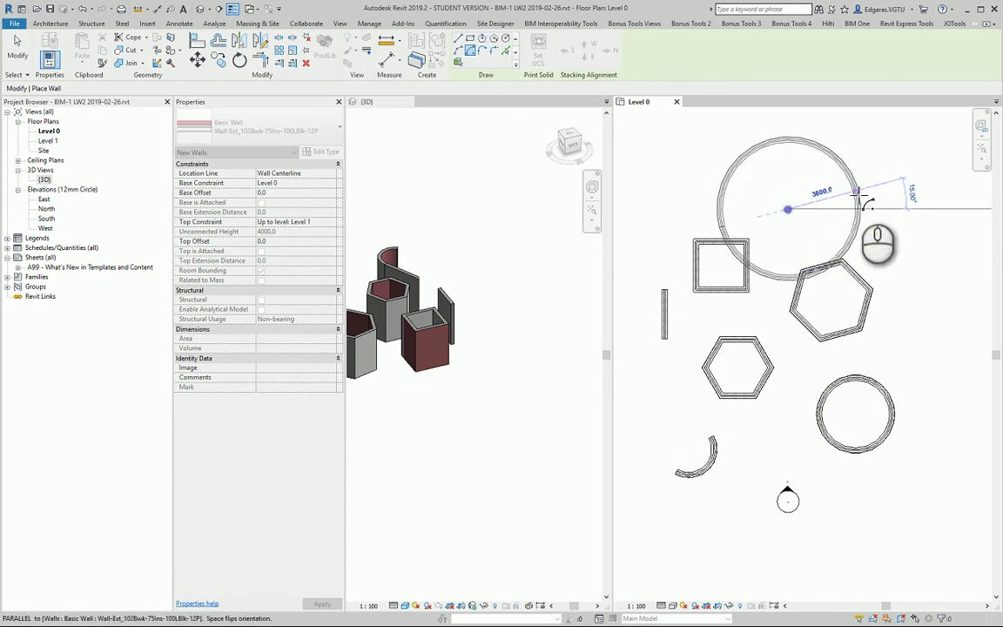
left_click(828, 193)
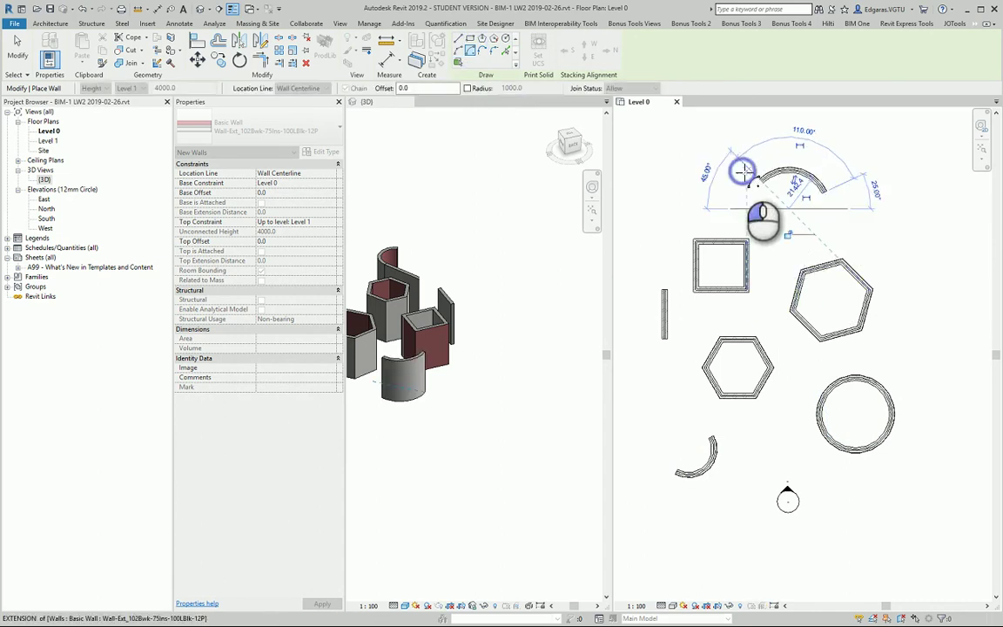
left_click(736, 155)
left_click(482, 51)
left_click(489, 54)
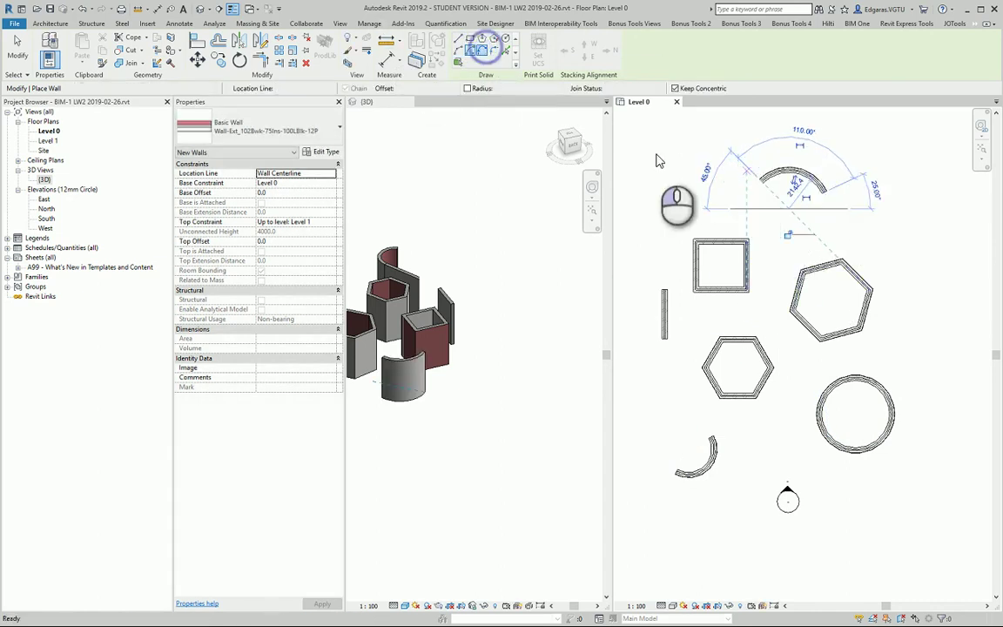
left_click(828, 193)
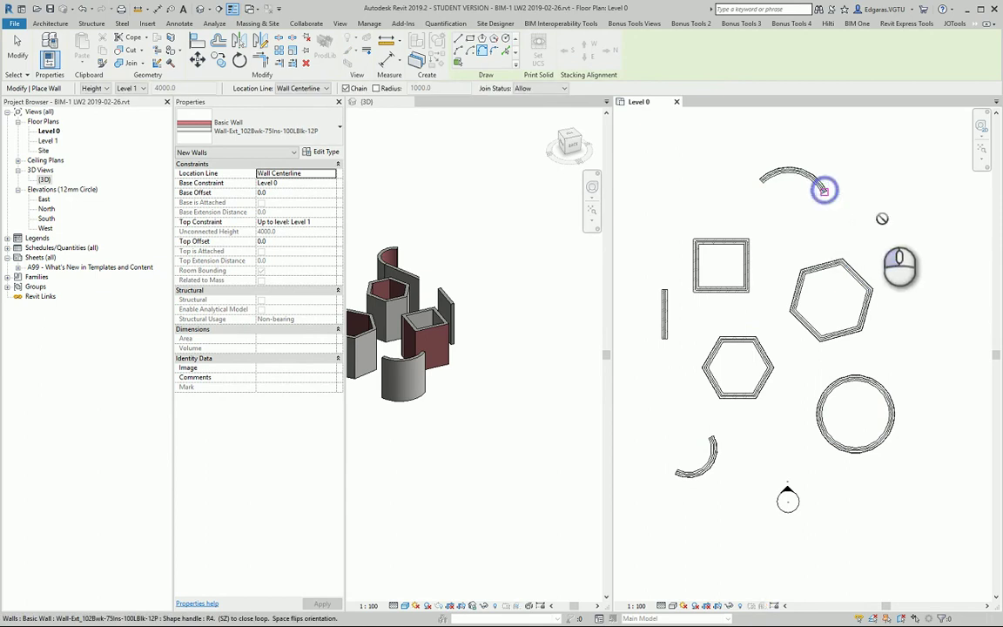
left_click(897, 213)
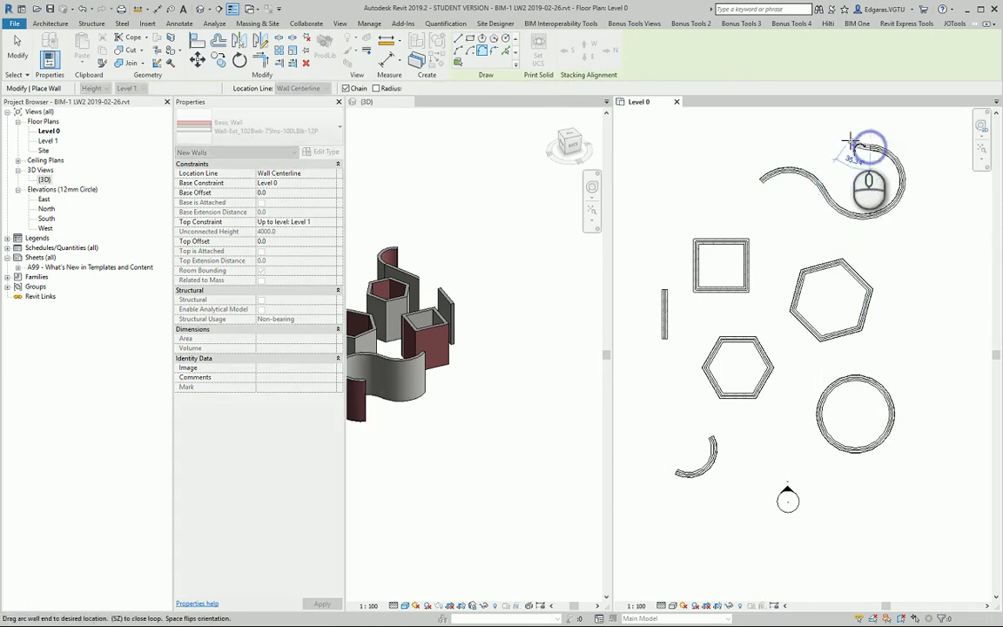
left_click(876, 117)
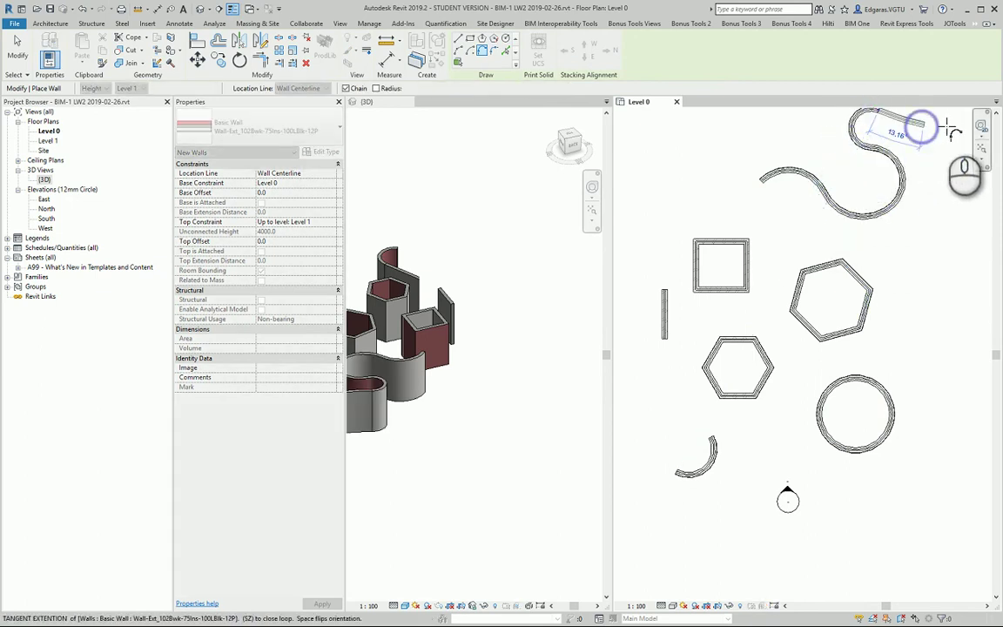
key("Escape")
key("Escape")
middle_click_drag(832, 142, 814, 159)
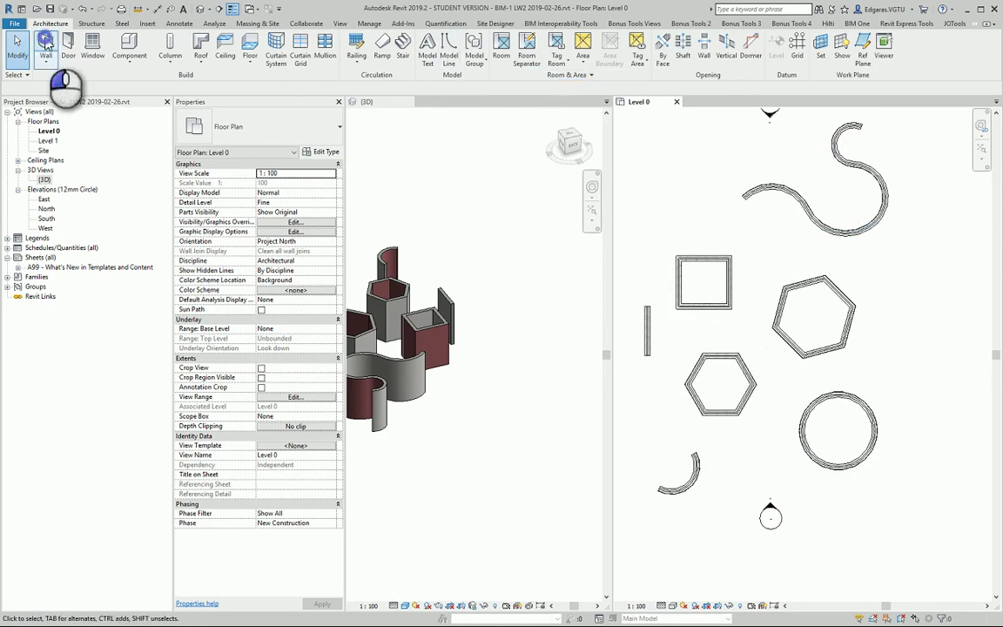
Fillet the corner between the square's left and bottom walls with an arc wall
left_click(45, 44)
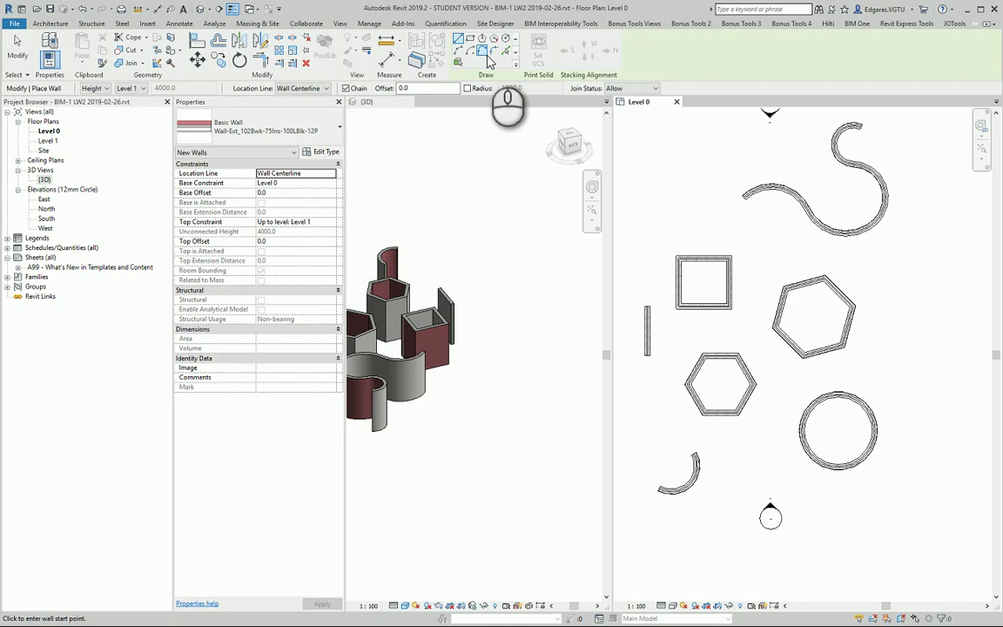
left_click(494, 54)
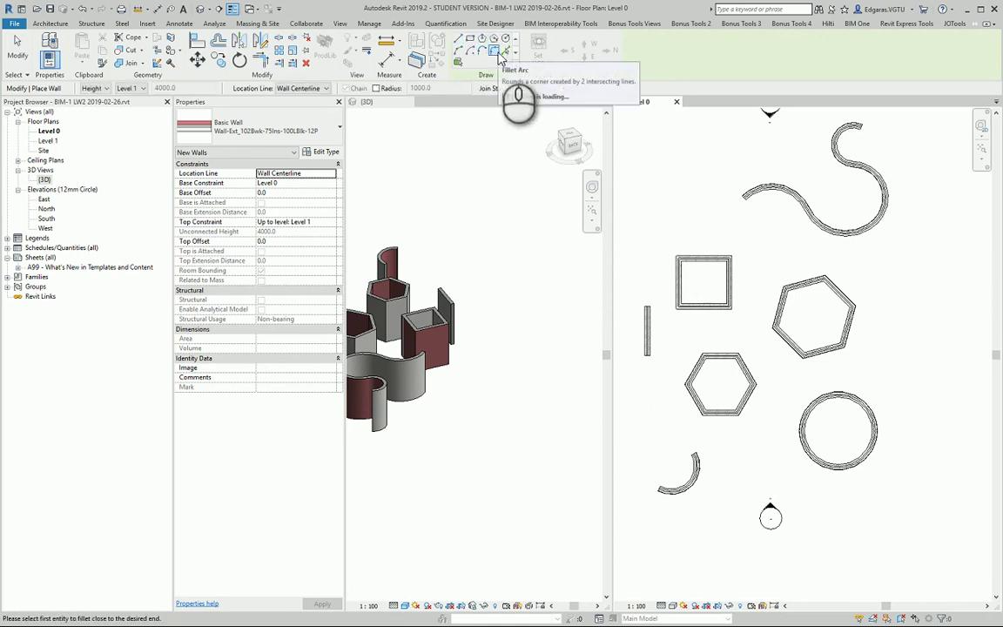
left_click(683, 289)
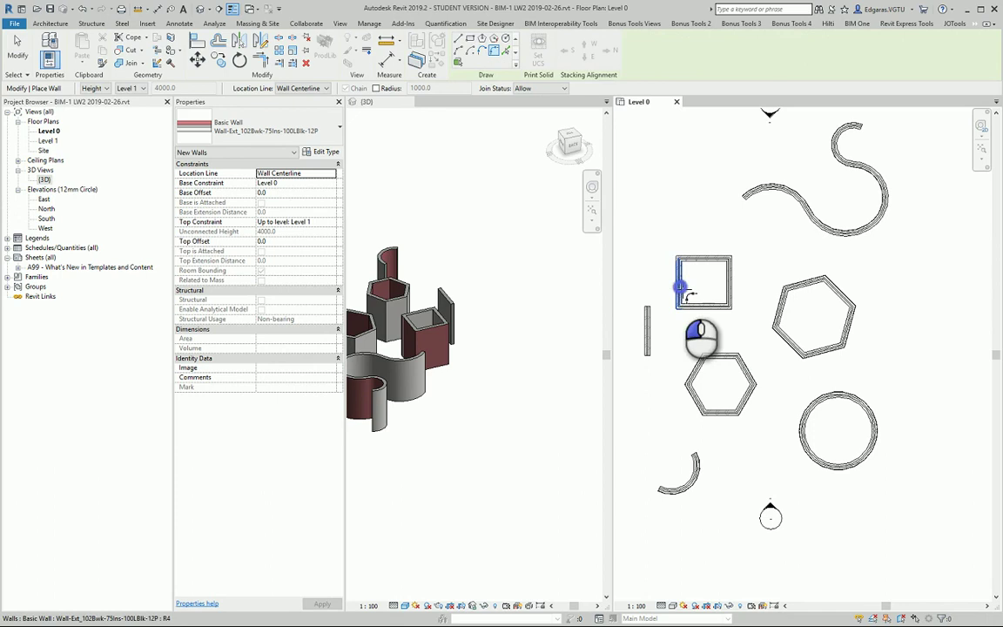
left_click(701, 306)
left_click(694, 289)
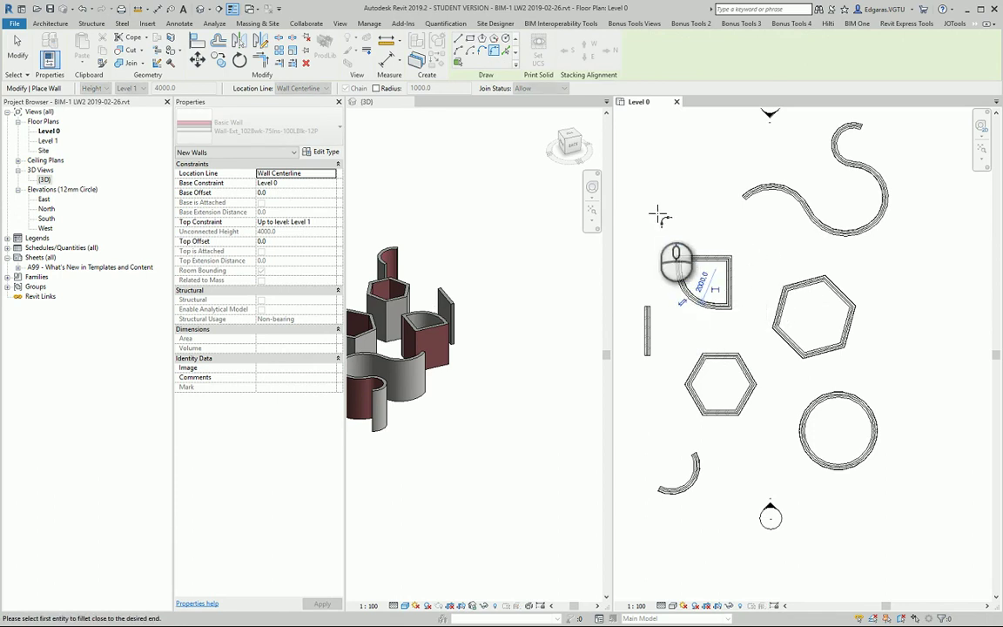
key("Escape")
key("Escape")
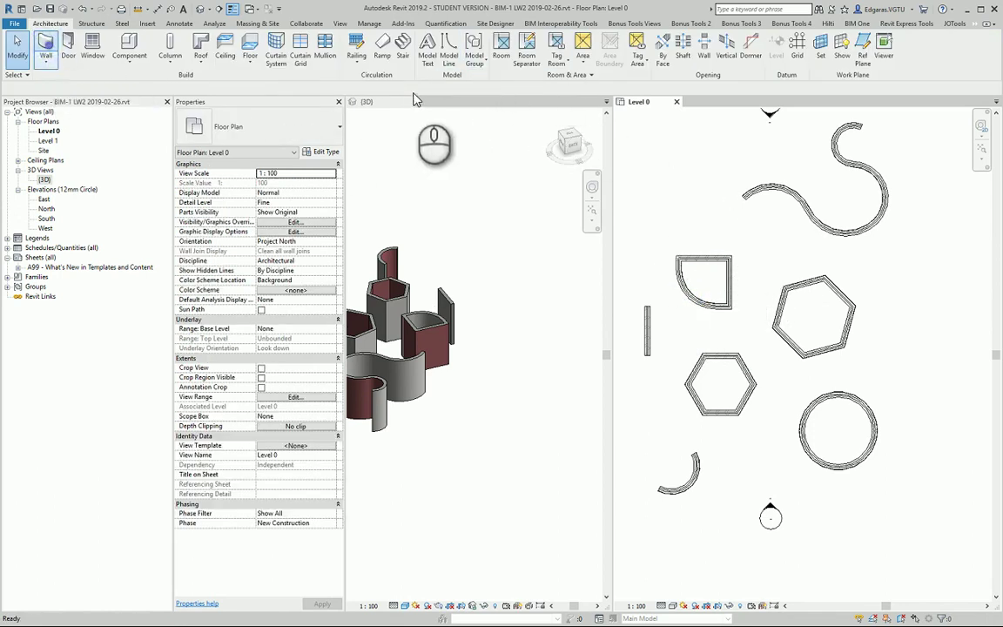
Draw vertical grid line 1 on the Level 0 plan
key("w")
key("a")
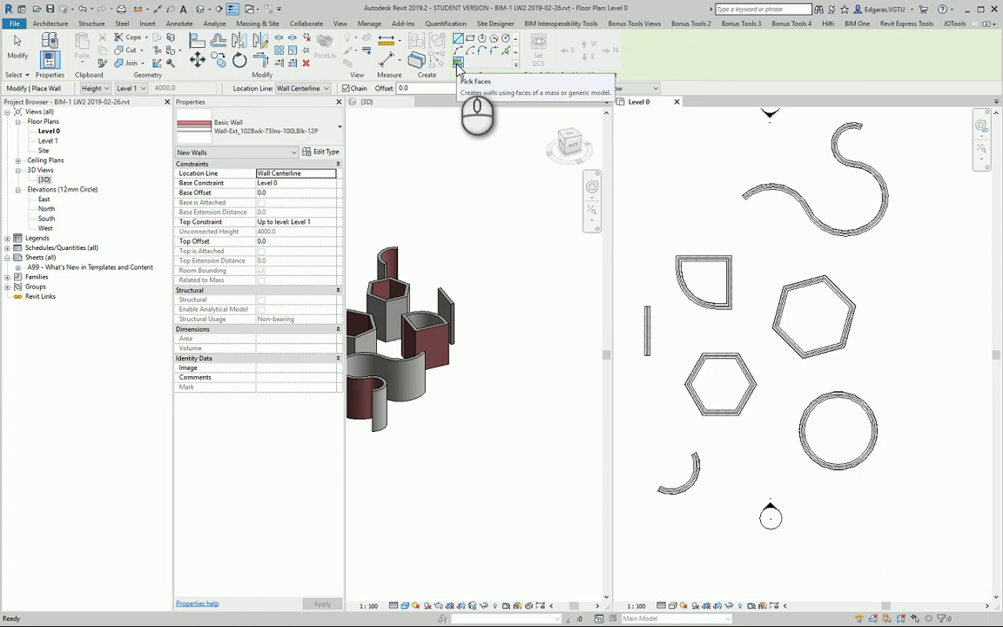
mouse_move(506, 51)
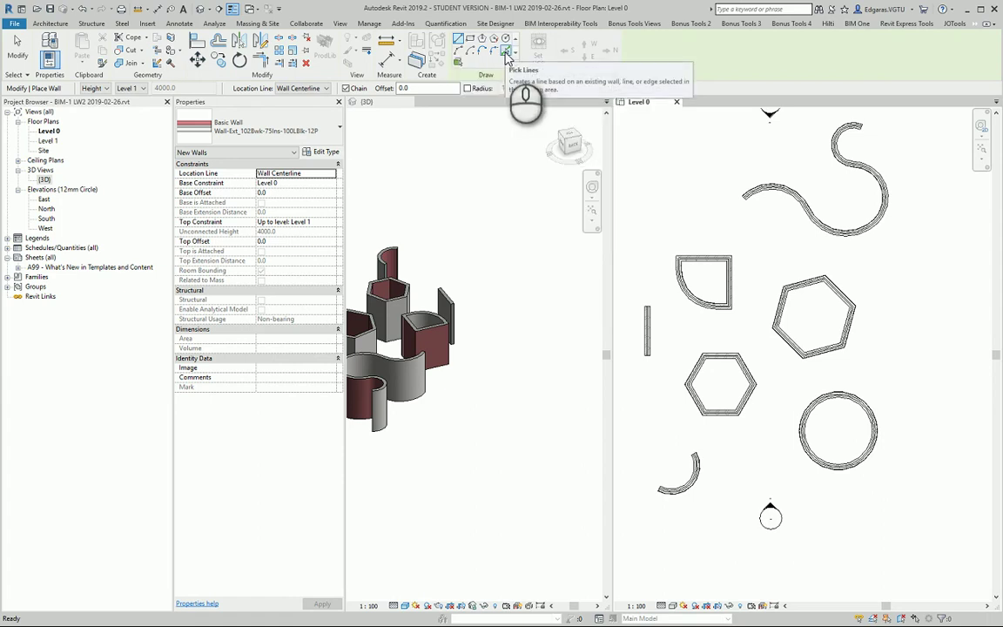
left_click(49, 23)
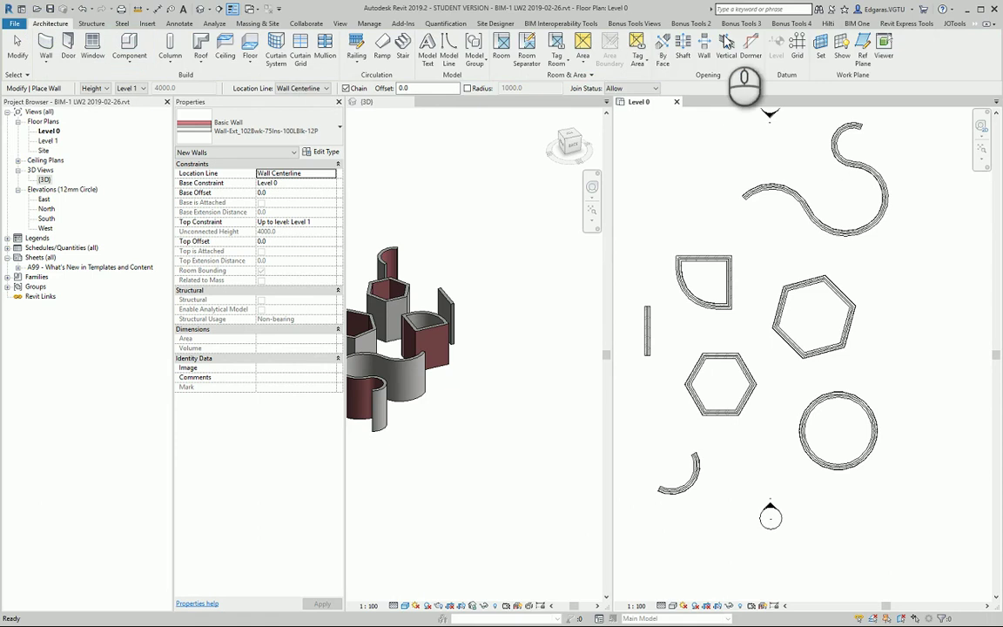
left_click(798, 56)
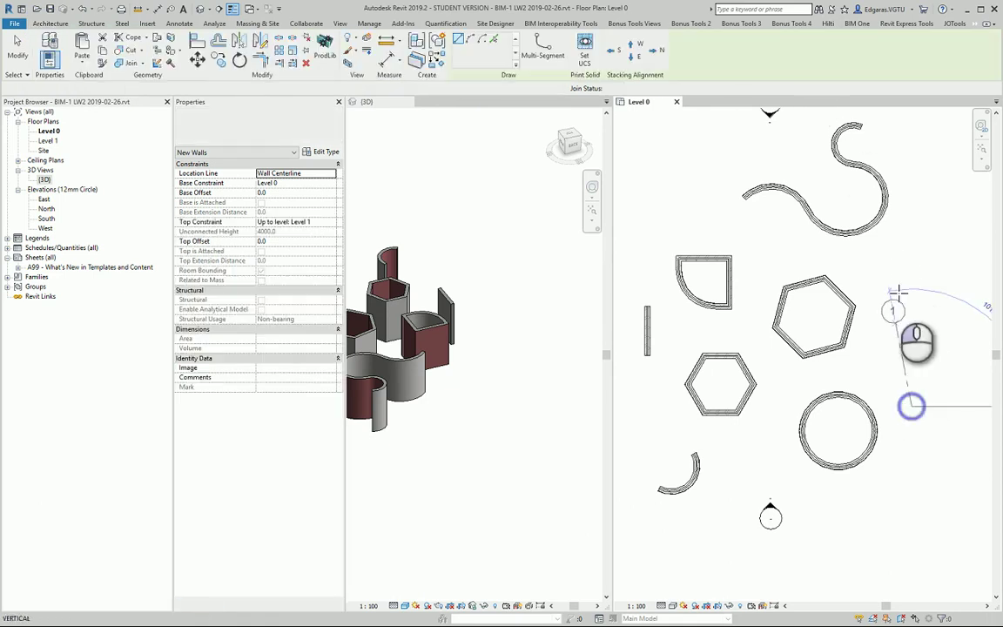
left_click(912, 279)
left_click(911, 405)
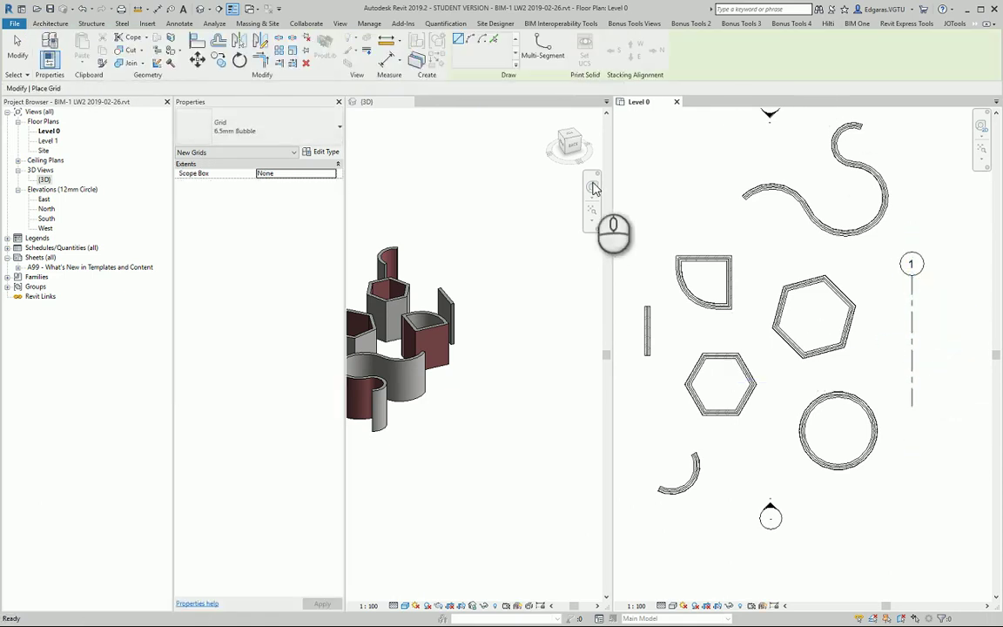
key("Escape")
key("Escape")
Create a wall along grid line 1 with Pick Lines
left_click(47, 44)
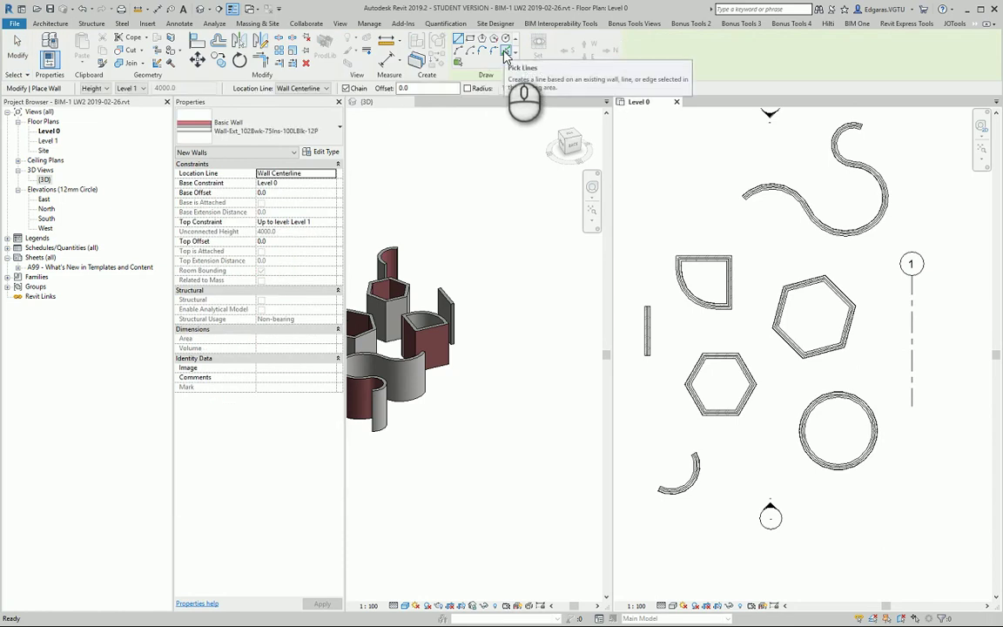
left_click(504, 52)
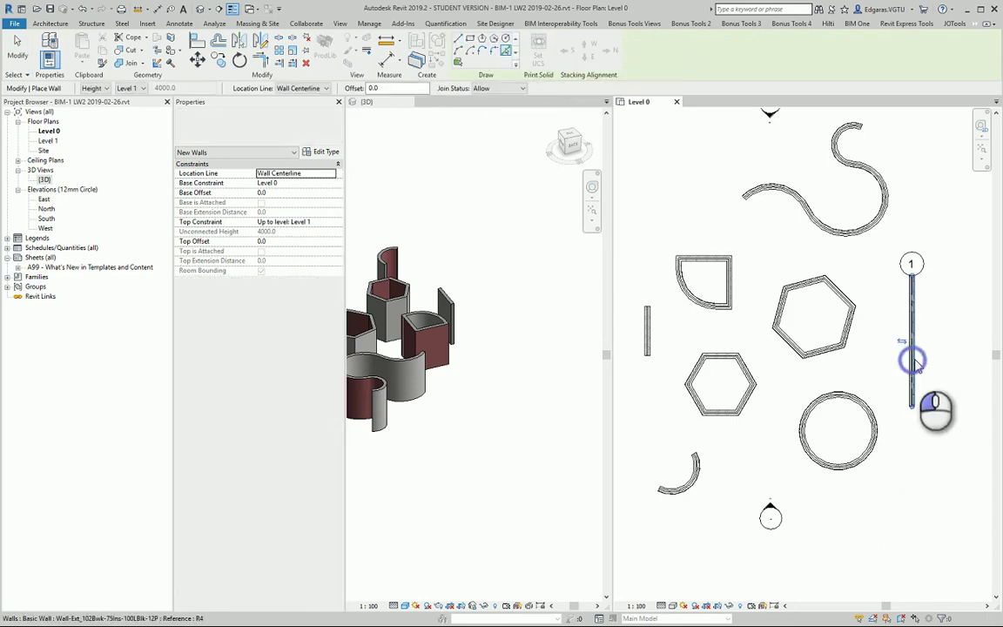
left_click(913, 367)
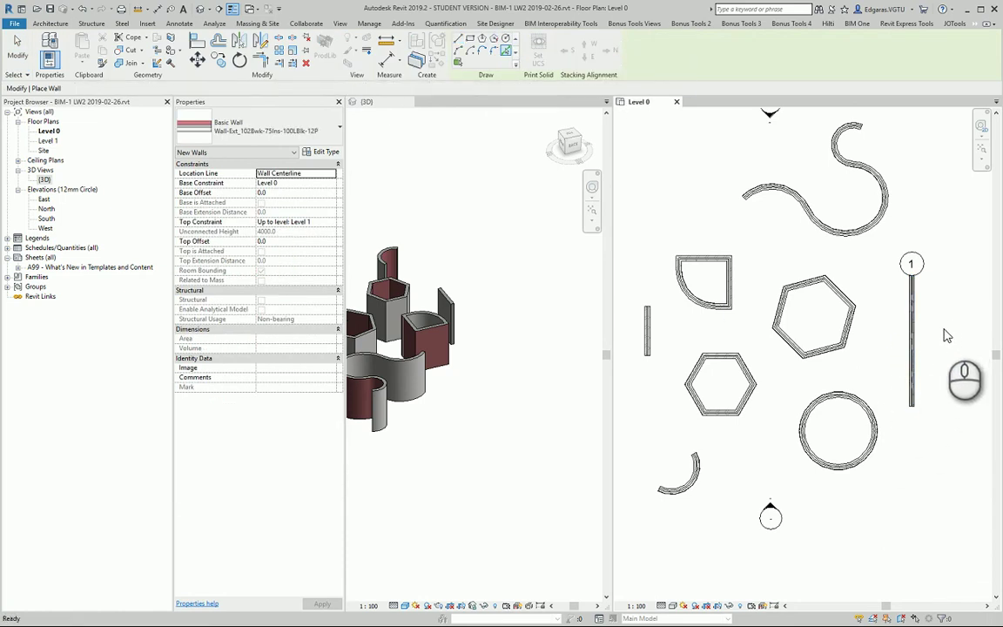
key("Escape")
Select the upright hexagon's bottom wall and inspect its facing in the 3D view
scroll(697, 427, "up", 2)
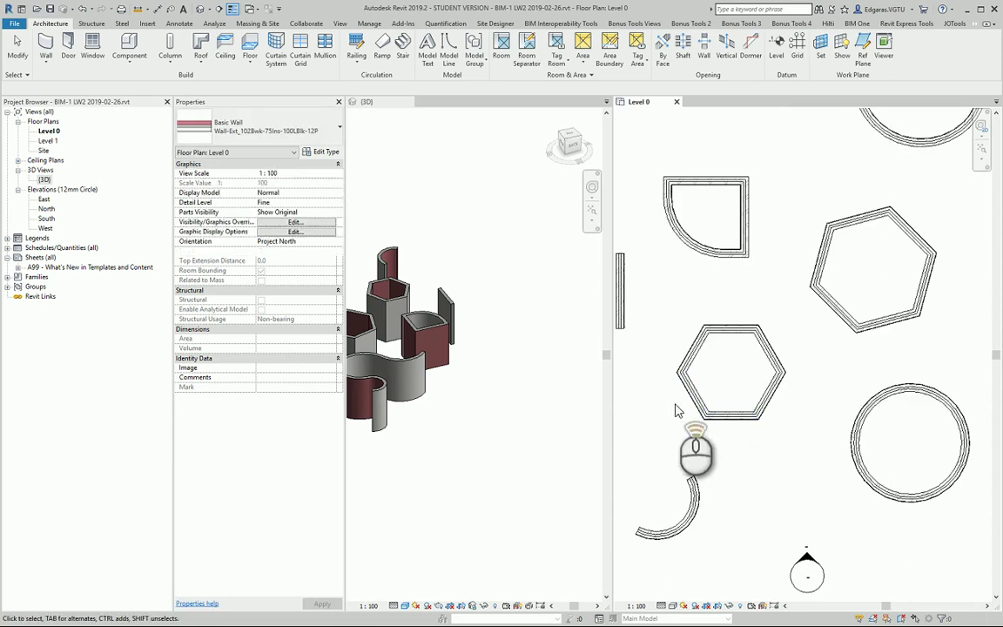
scroll(676, 403, "up", 3)
left_click(803, 431)
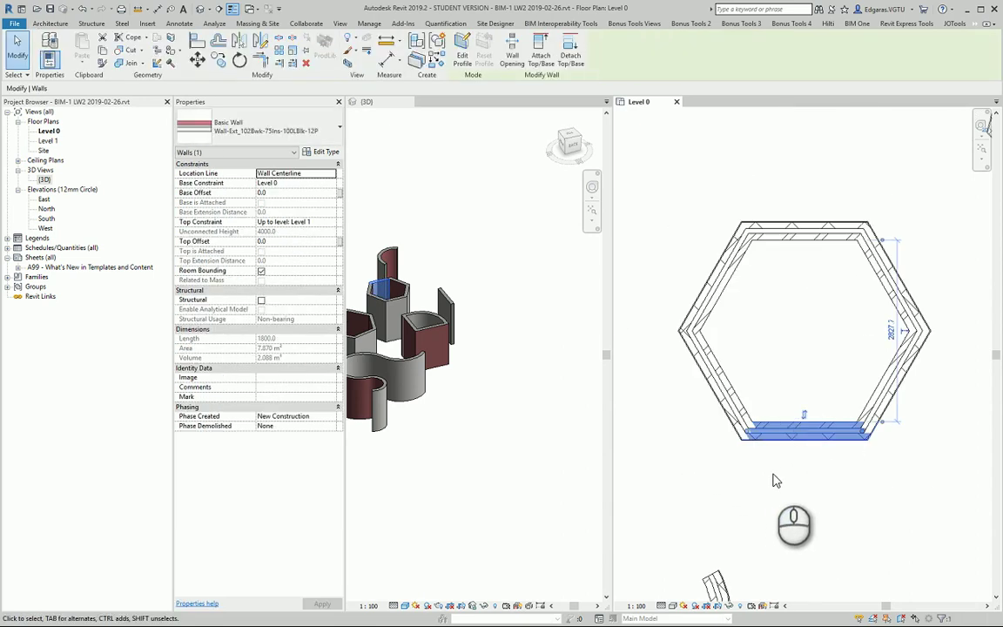
scroll(753, 322, "down", 2)
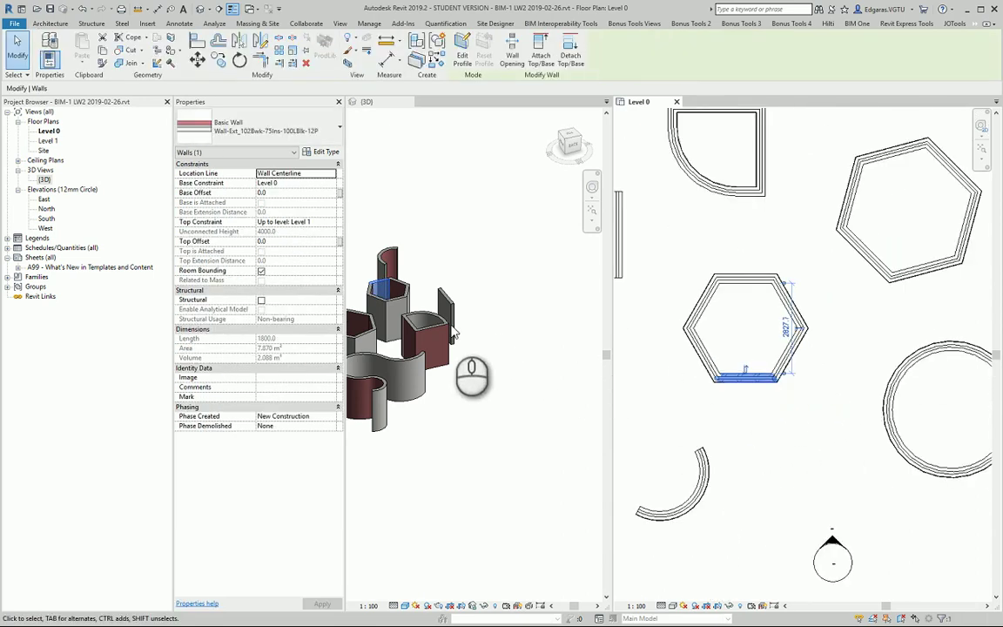
scroll(403, 279, "down", 3)
scroll(463, 331, "up", 2)
scroll(394, 307, "up", 2)
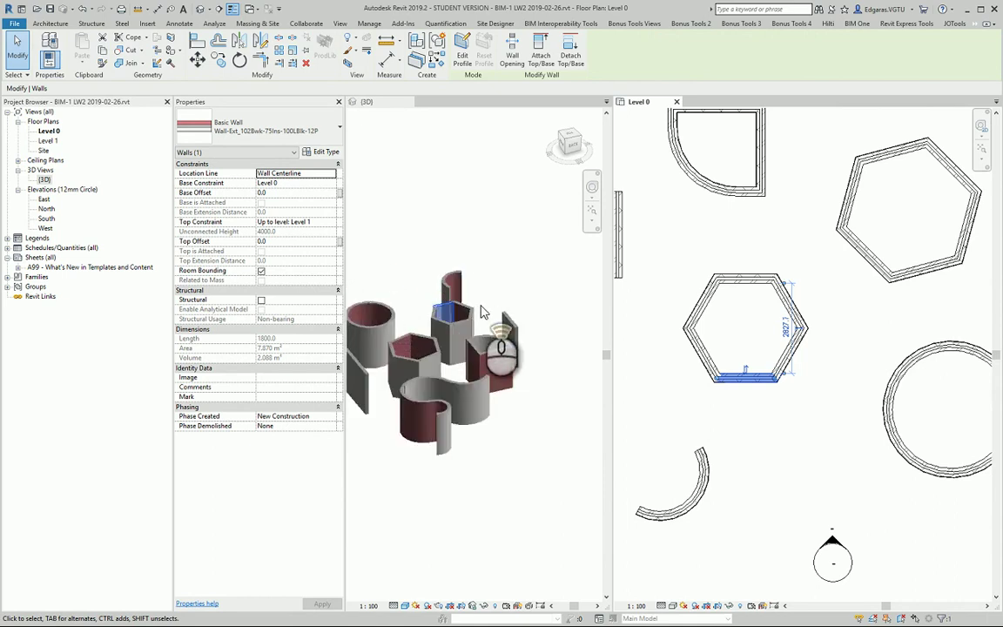
scroll(392, 296, "up", 2)
scroll(381, 288, "up", 2)
scroll(375, 265, "up", 2)
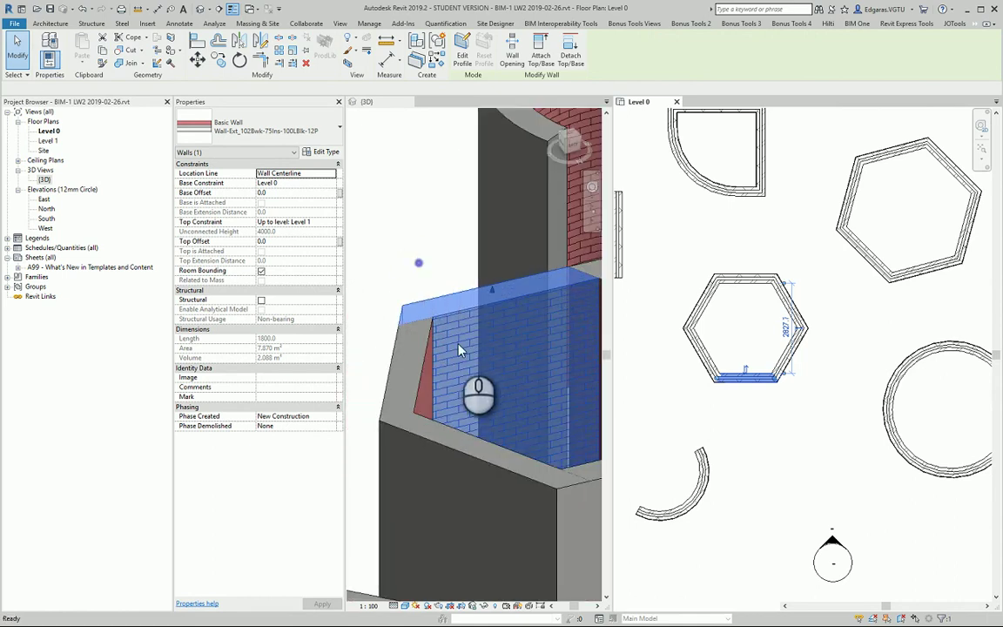
left_click(463, 342)
scroll(462, 344, "down", 1)
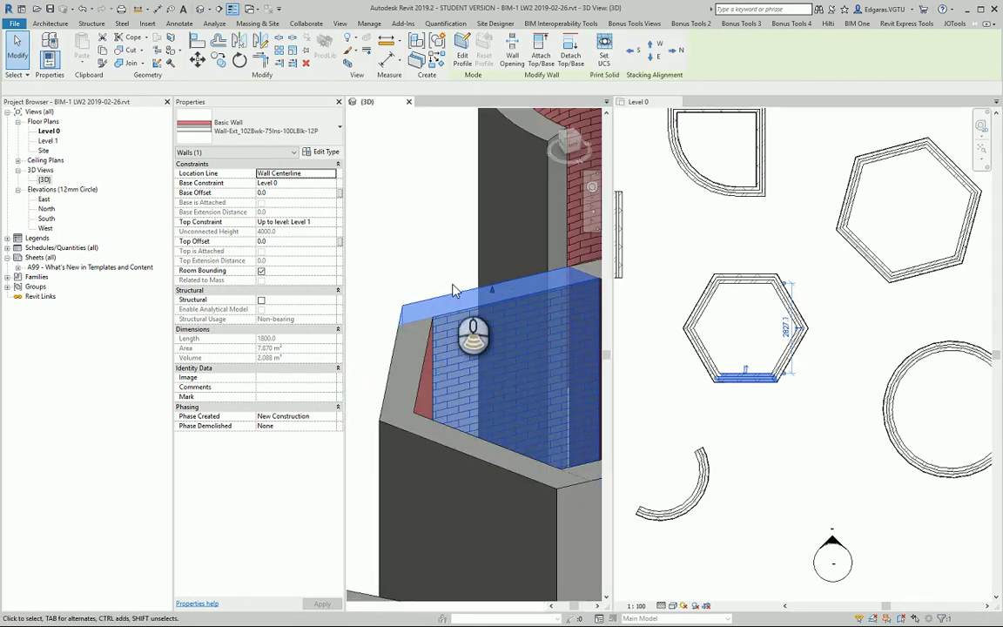
scroll(459, 347, "down", 3)
scroll(466, 301, "down", 2)
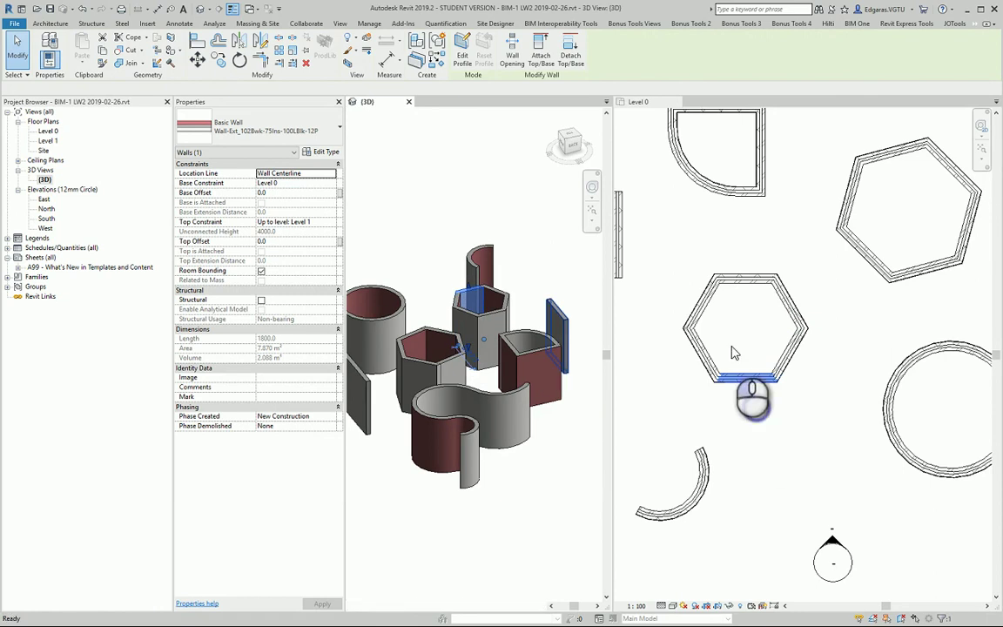
scroll(751, 384, "up", 5)
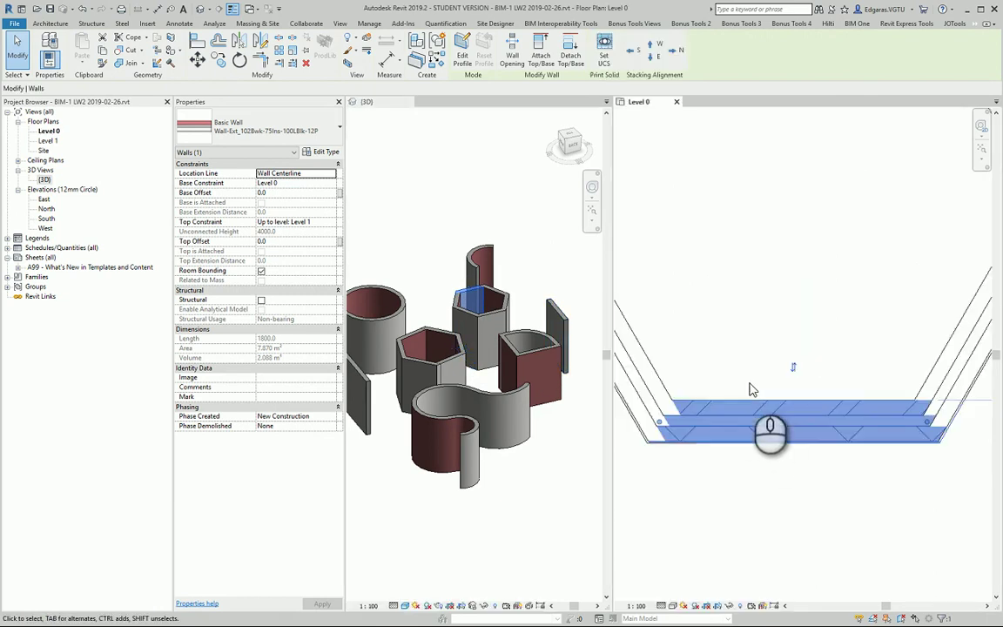
scroll(751, 391, "down", 3)
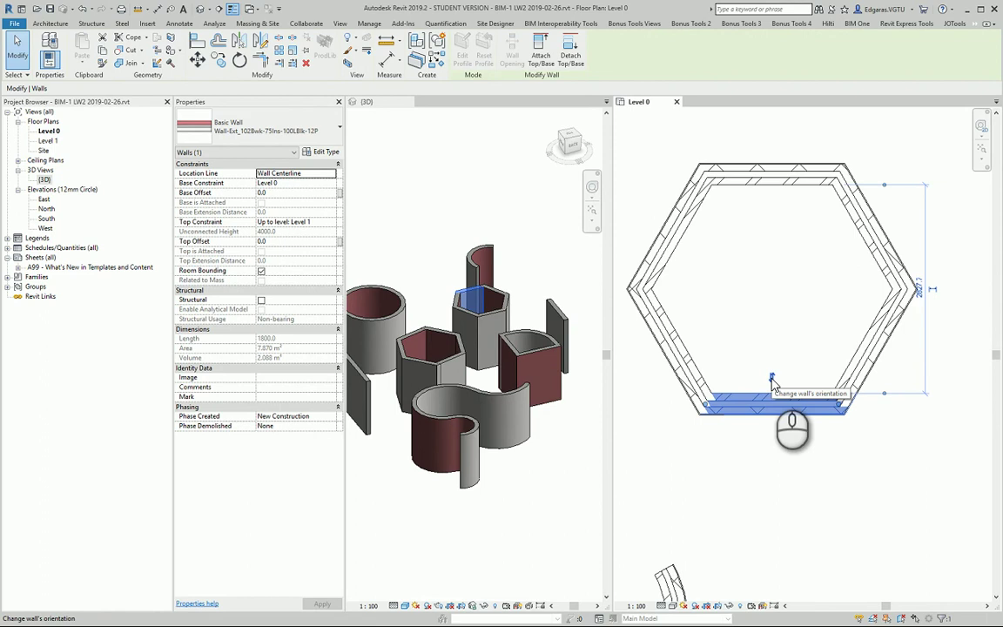
Flip the bottom wall, then Tab-select the six-wall hexagon chain to check it
left_click(771, 379)
left_click(822, 430)
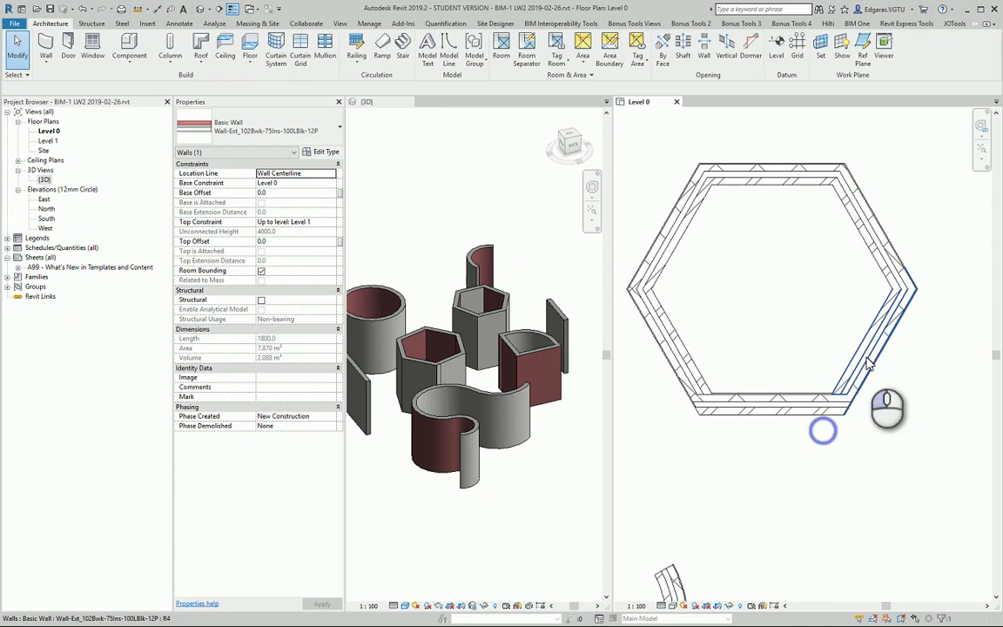
key("Tab")
left_click(875, 353)
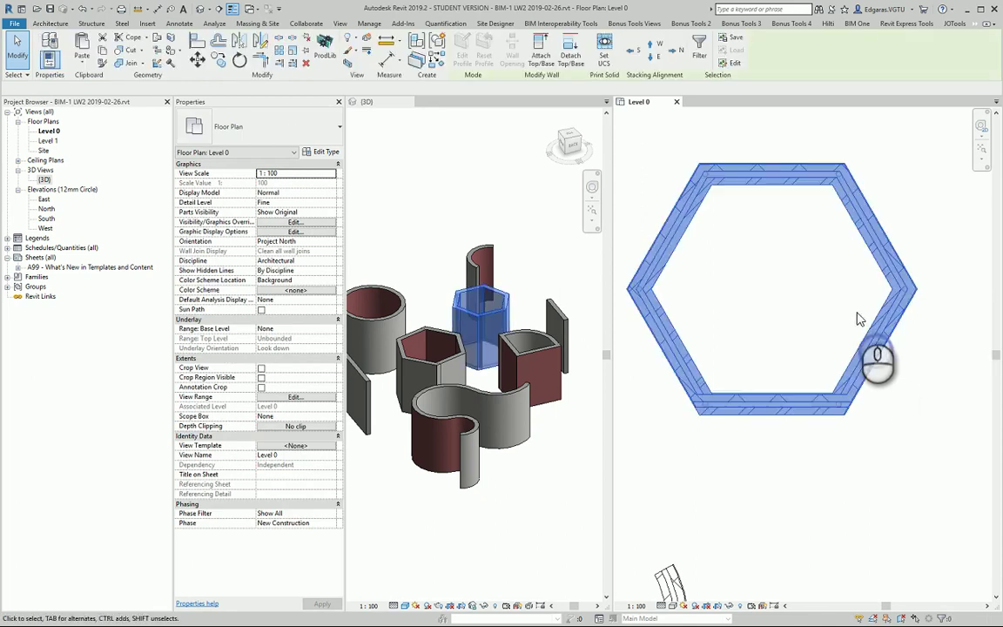
left_click(840, 474)
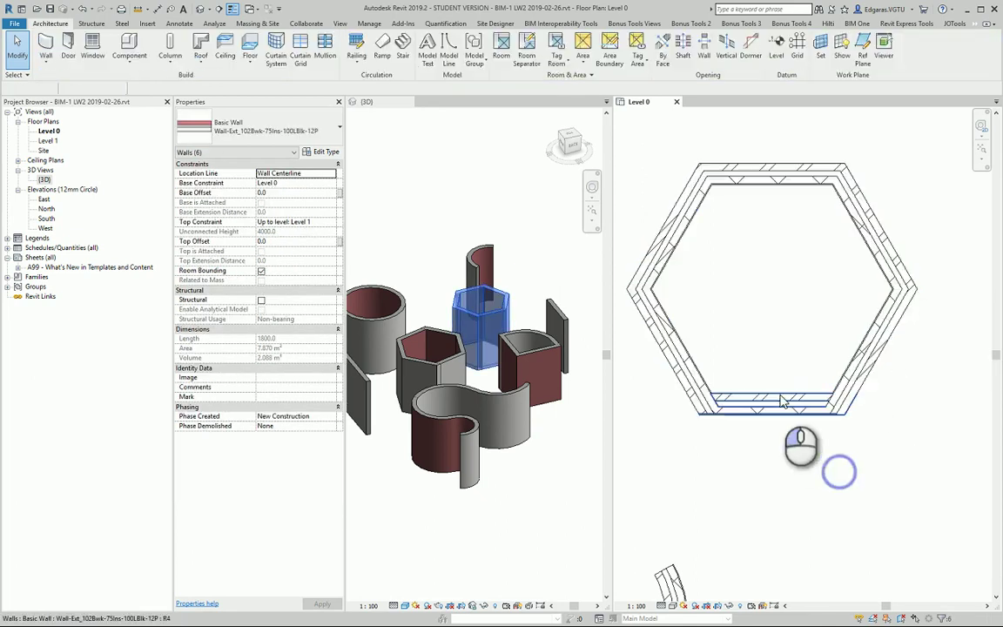
left_click(772, 381)
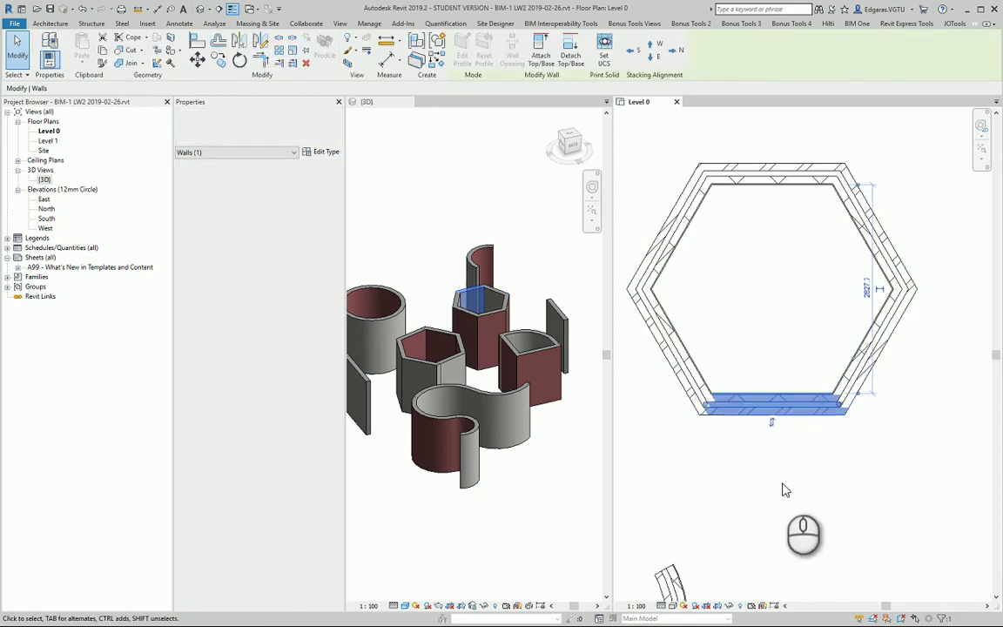
left_click(782, 484)
scroll(827, 306, "down", 3)
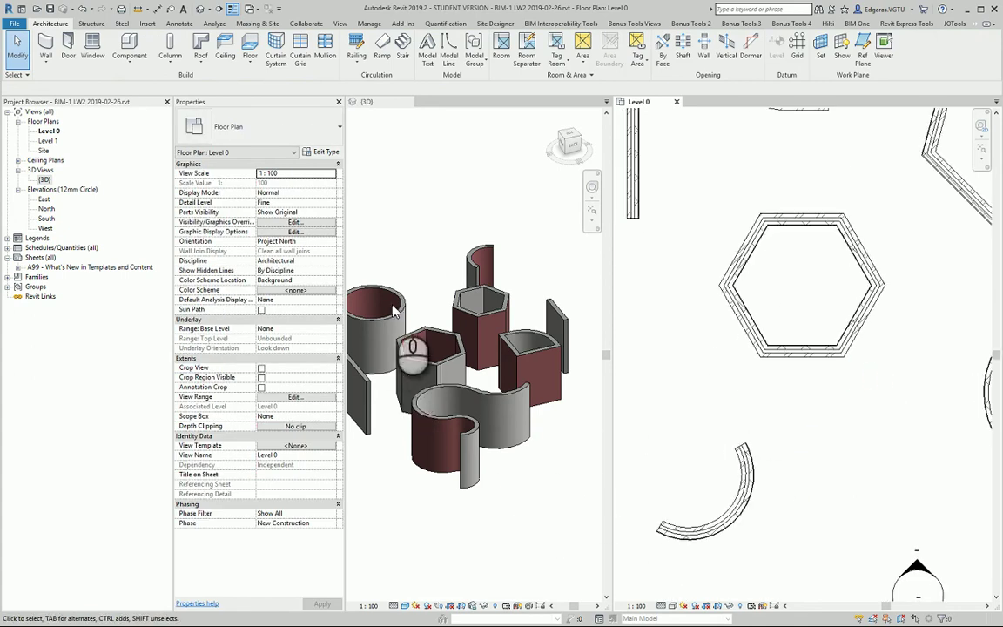
Select the circle's upper and lower arc walls to flip their faces outward
left_click(383, 322)
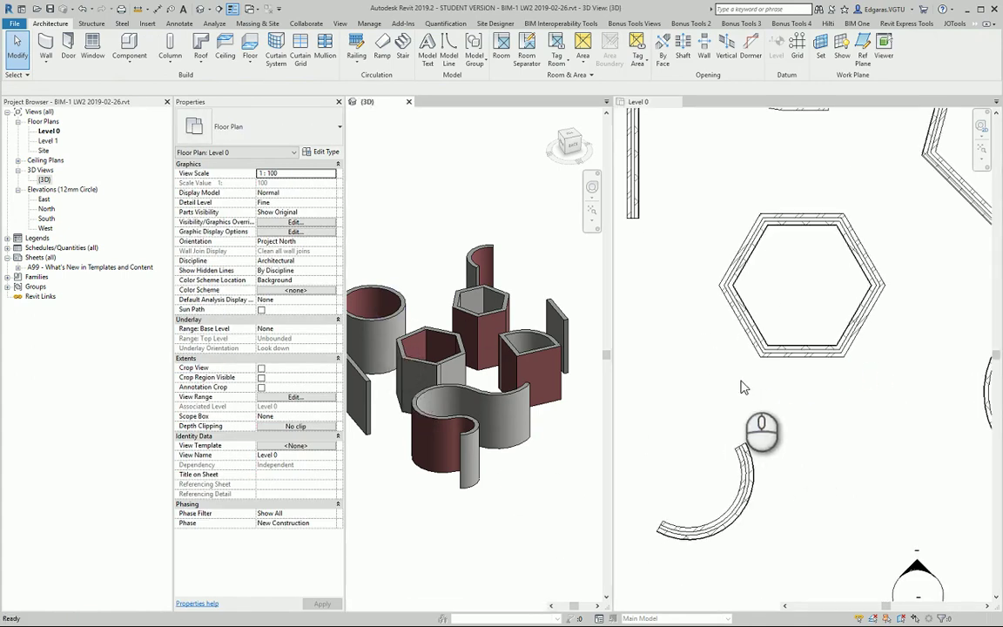
scroll(875, 354, "down", 3)
mouse_move(876, 354)
middle_mouse_down()
mouse_move(770, 373)
mouse_move(743, 293)
middle_mouse_up()
scroll(743, 292, "up", 3)
scroll(784, 331, "up", 1)
left_click(836, 344)
scroll(771, 338, "up", 2)
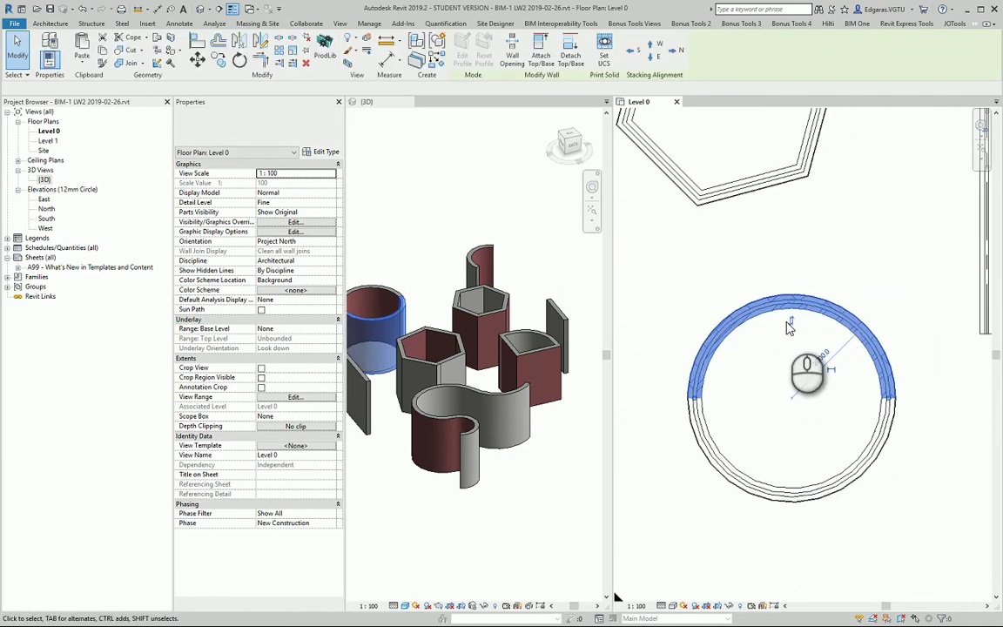
left_click(797, 481)
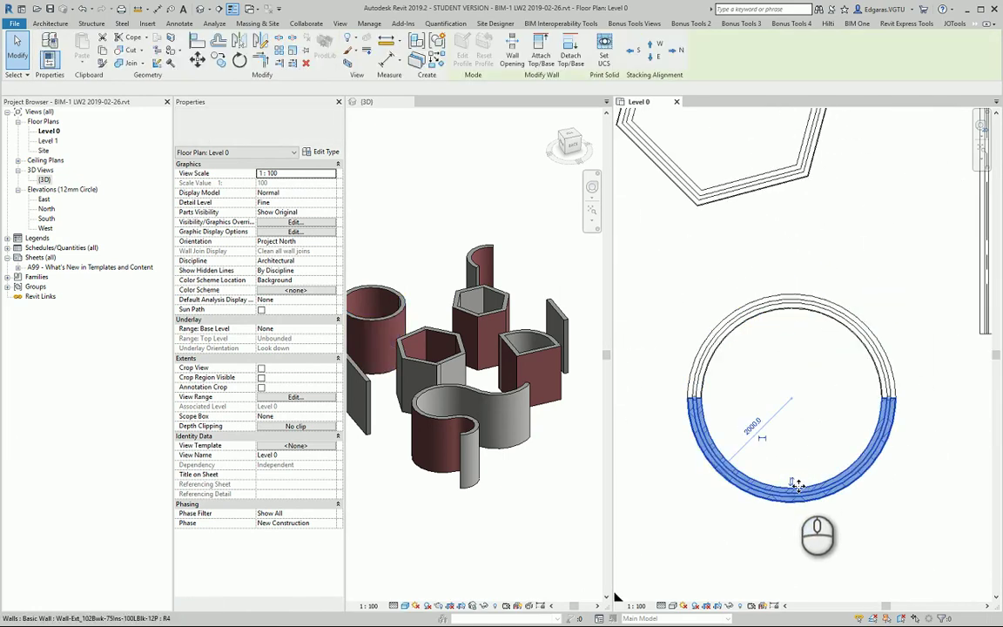
scroll(841, 503, "down", 2)
scroll(887, 507, "down", 2)
left_click(857, 341)
Tab-select the tilted hexagon's six walls and confirm brick faces point outward
middle_click_drag(858, 341, 888, 433)
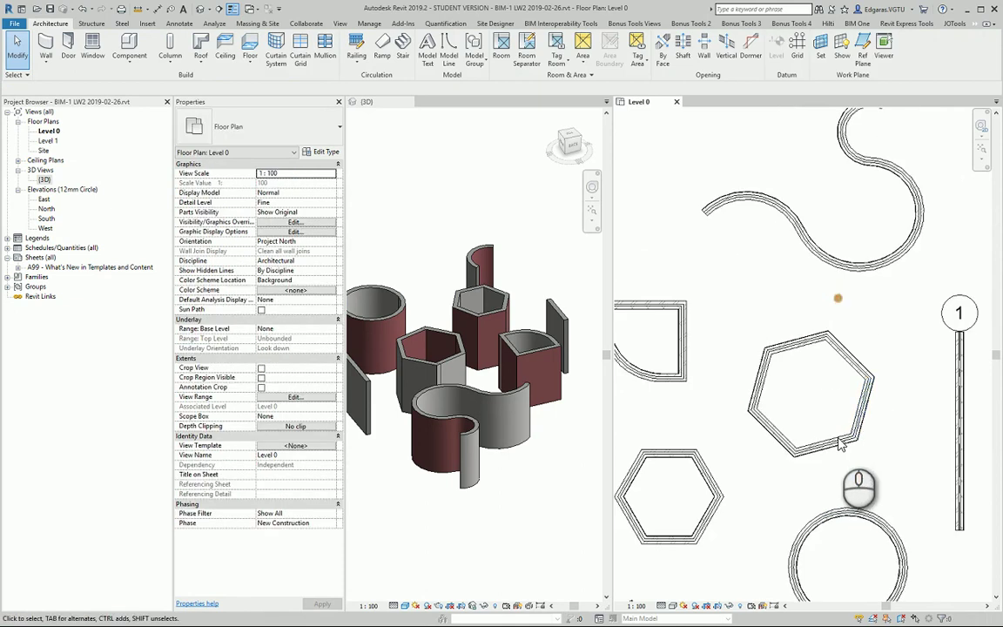
scroll(831, 463, "up", 3)
left_click(832, 463)
left_click(836, 488)
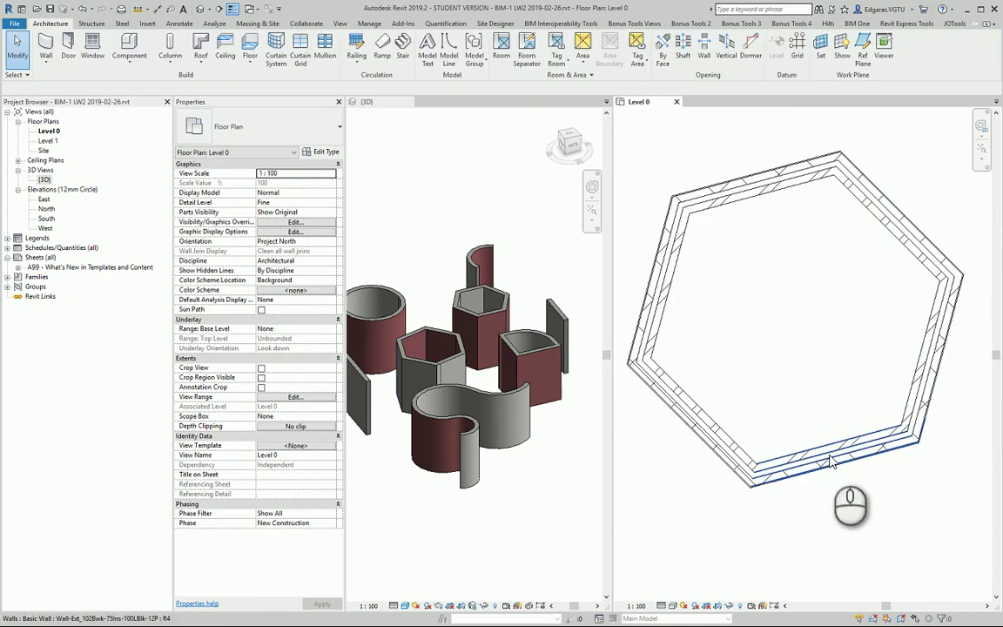
key("Tab")
left_click(832, 453)
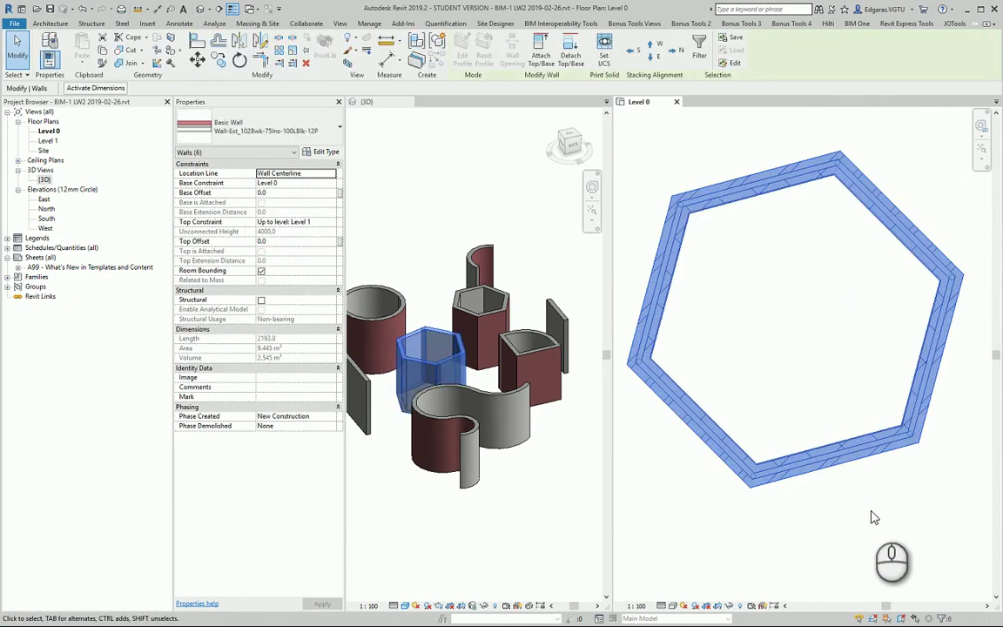
left_click(871, 461)
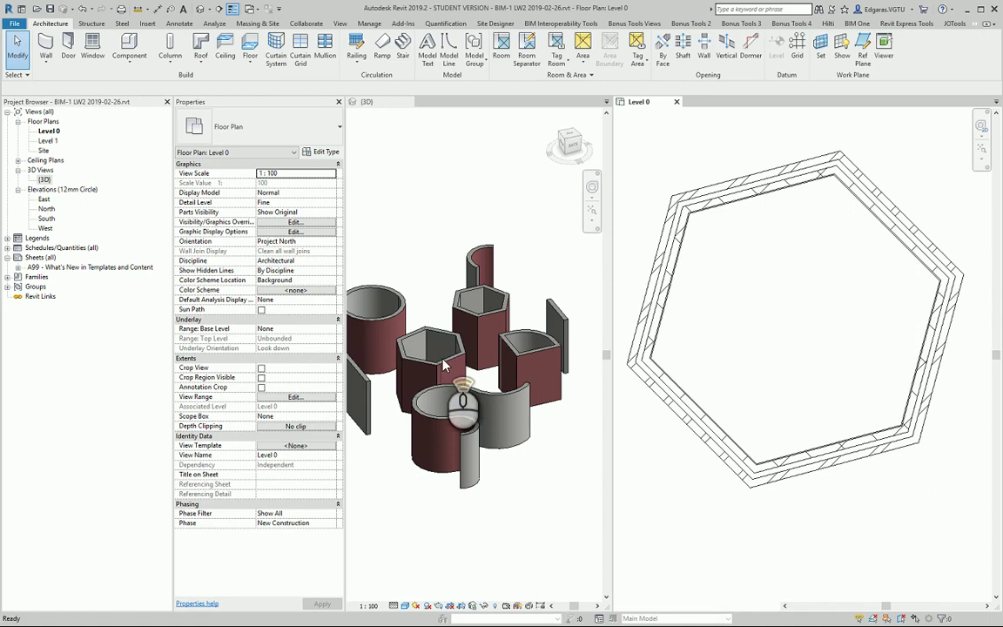
scroll(470, 372, "up", 5)
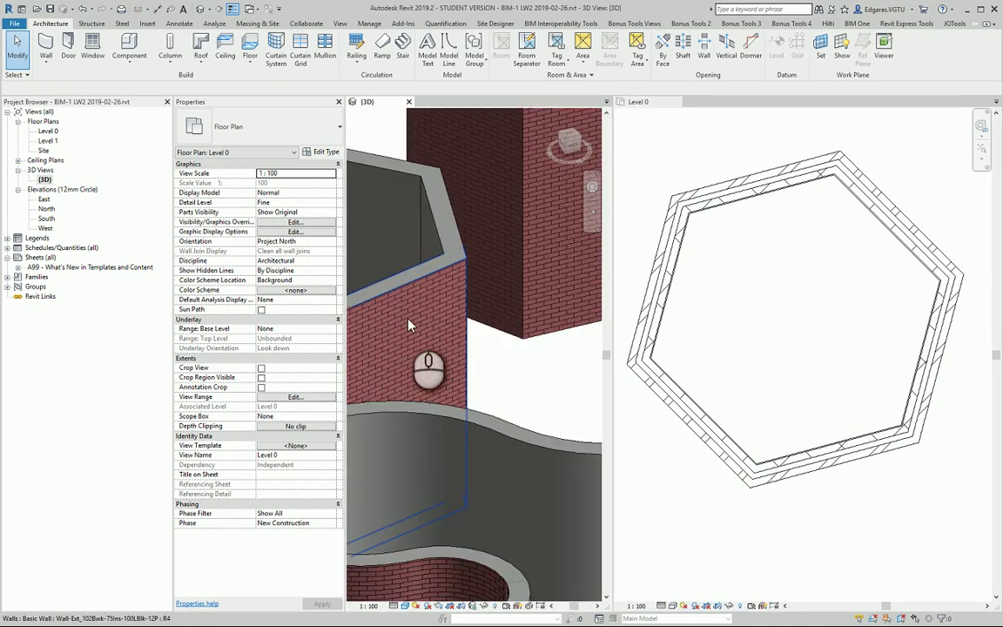
scroll(488, 365, "down", 5)
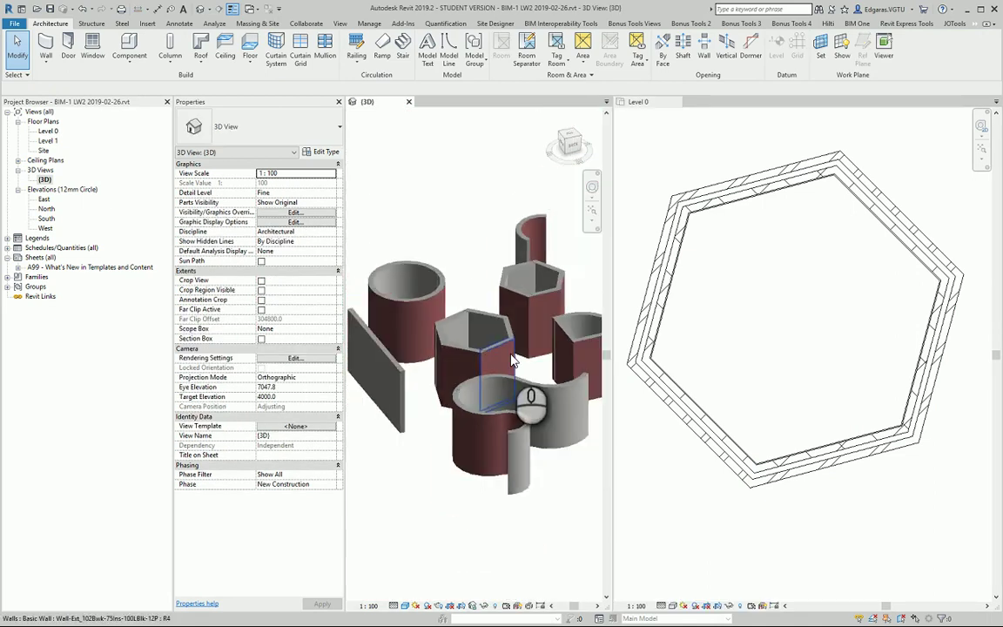
scroll(514, 410, "down", 2)
left_click(755, 328)
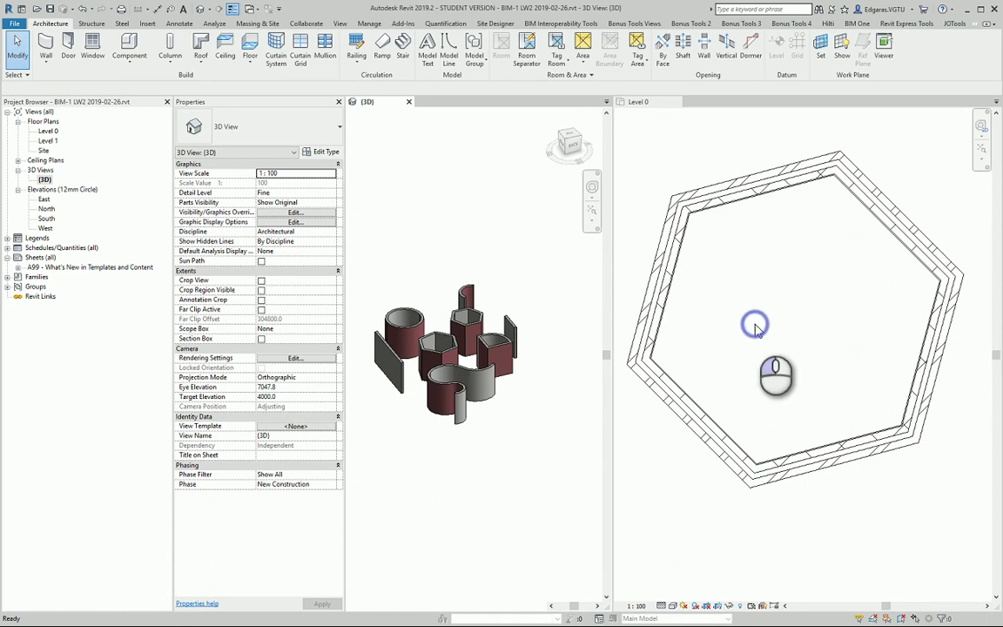
scroll(756, 315, "down", 4)
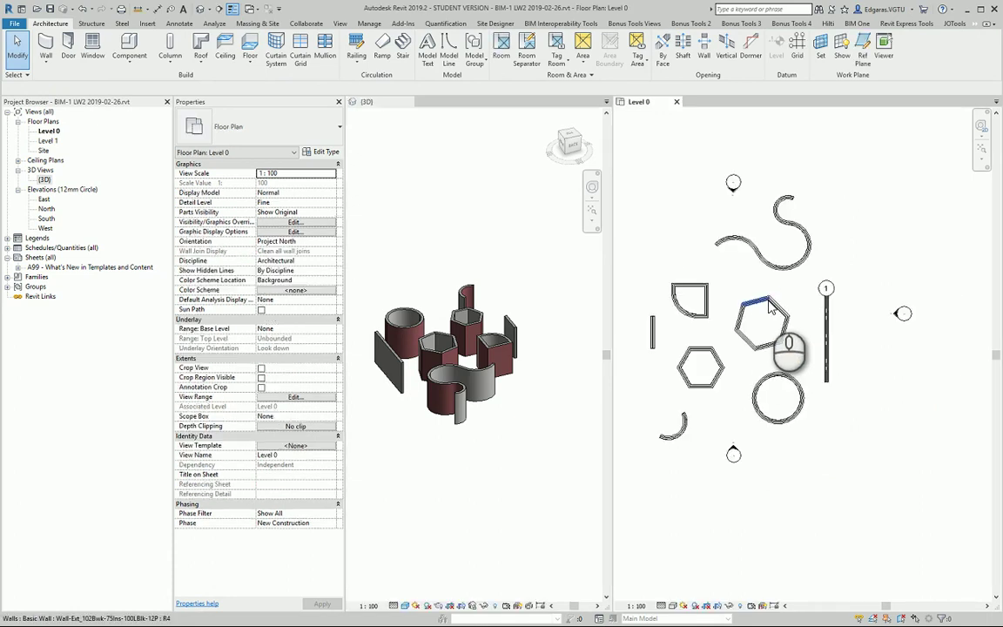
middle_click_drag(864, 485, 921, 475)
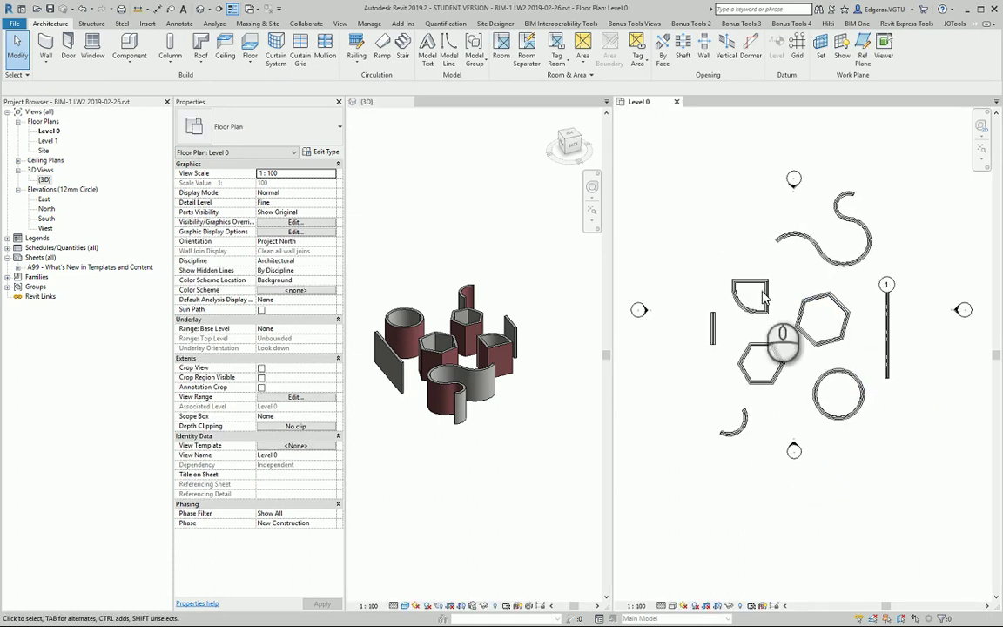
scroll(765, 344, "up", 2)
scroll(754, 361, "up", 1)
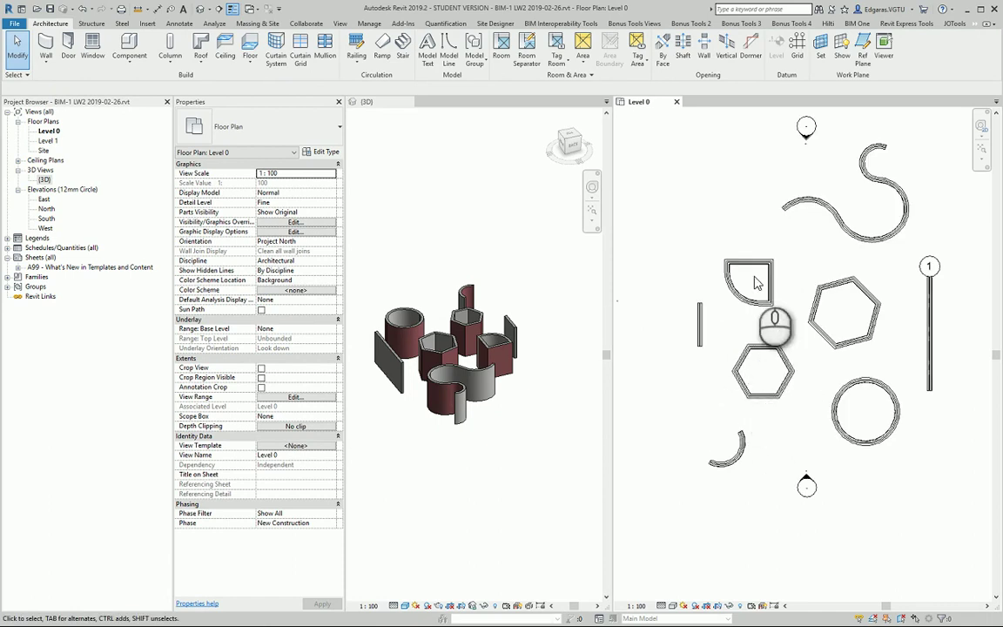